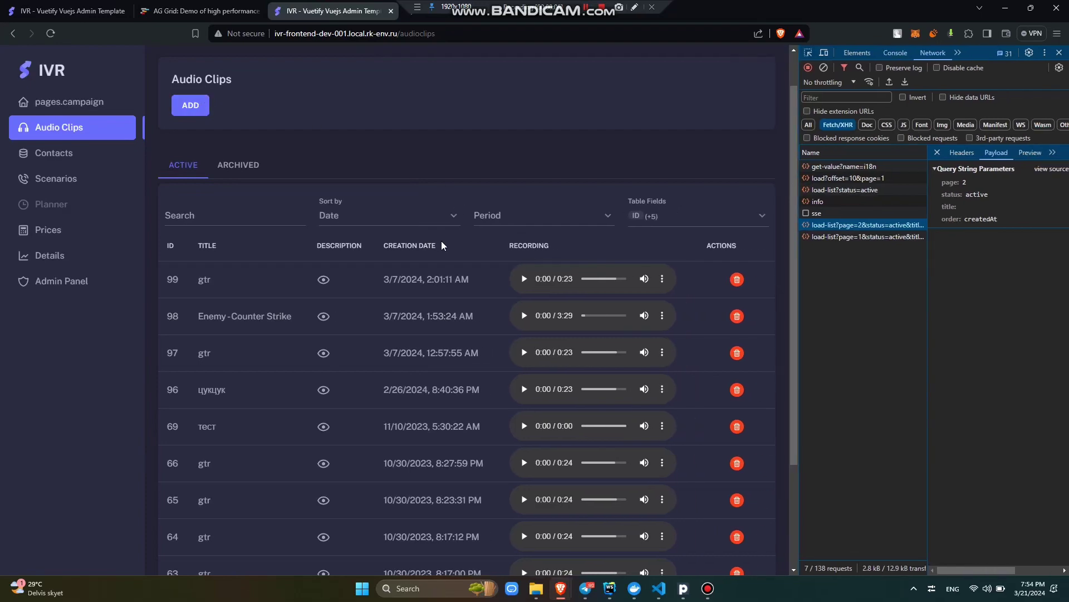
scroll(442, 244, up, 1)
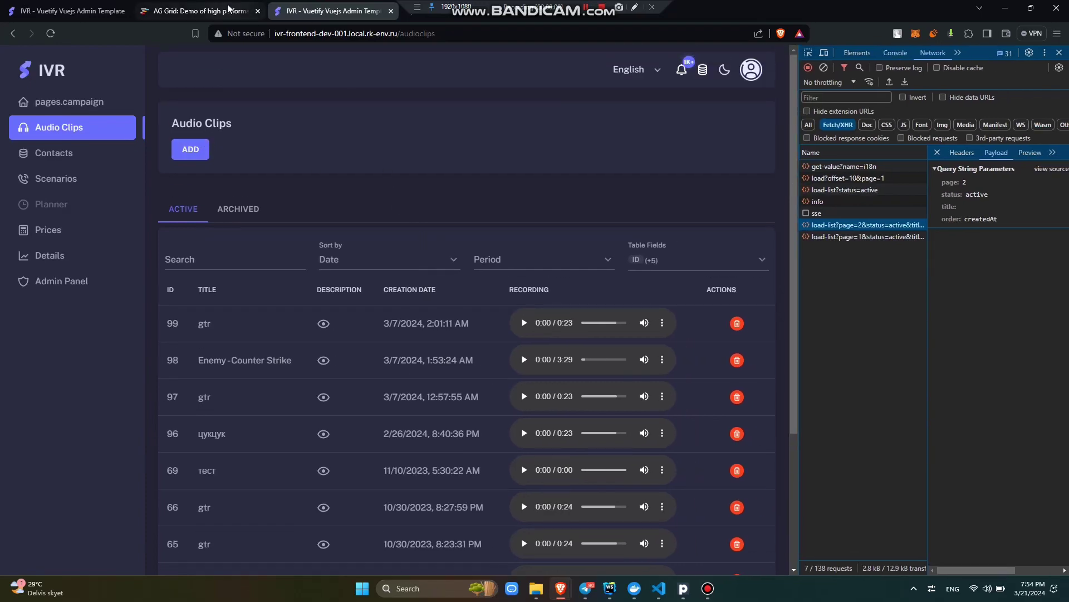
- Try the Game Name column filter on the AG Grid demo, then return to audio clips
click(201, 10)
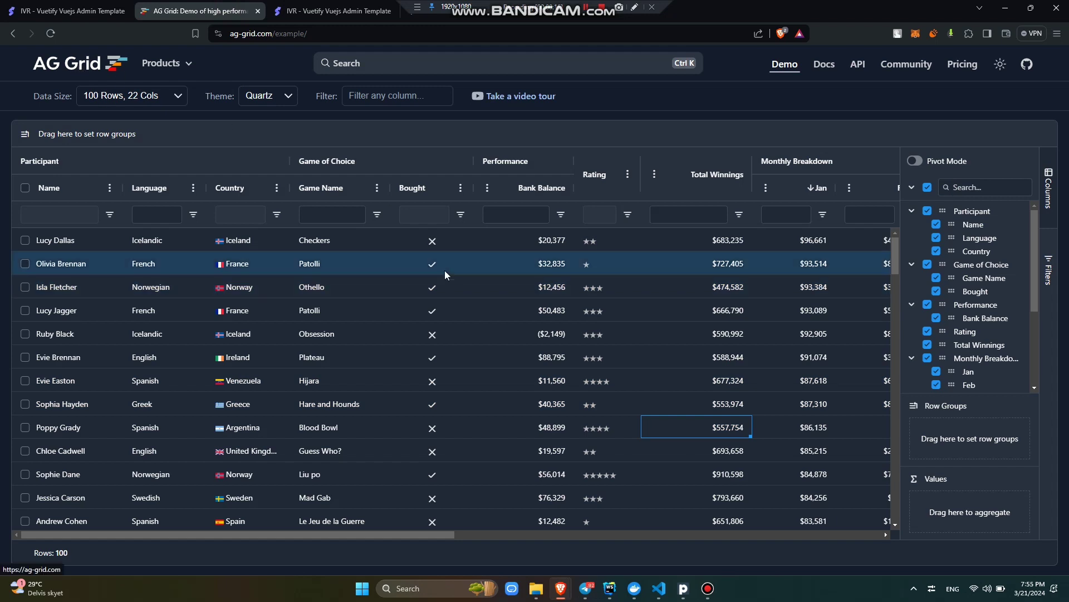
click(332, 216)
click(377, 215)
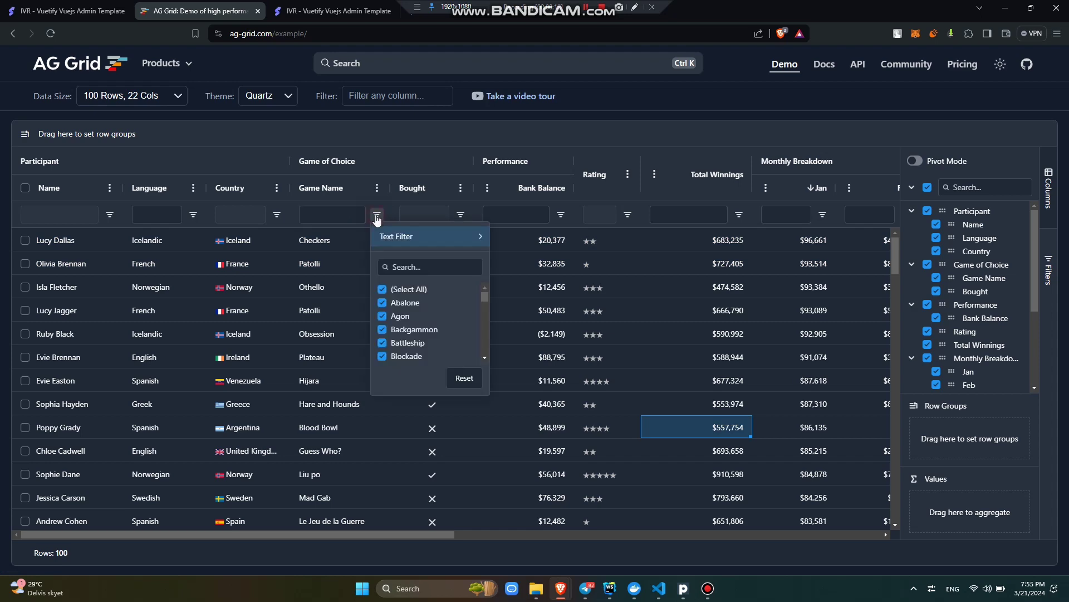
click(237, 106)
click(334, 10)
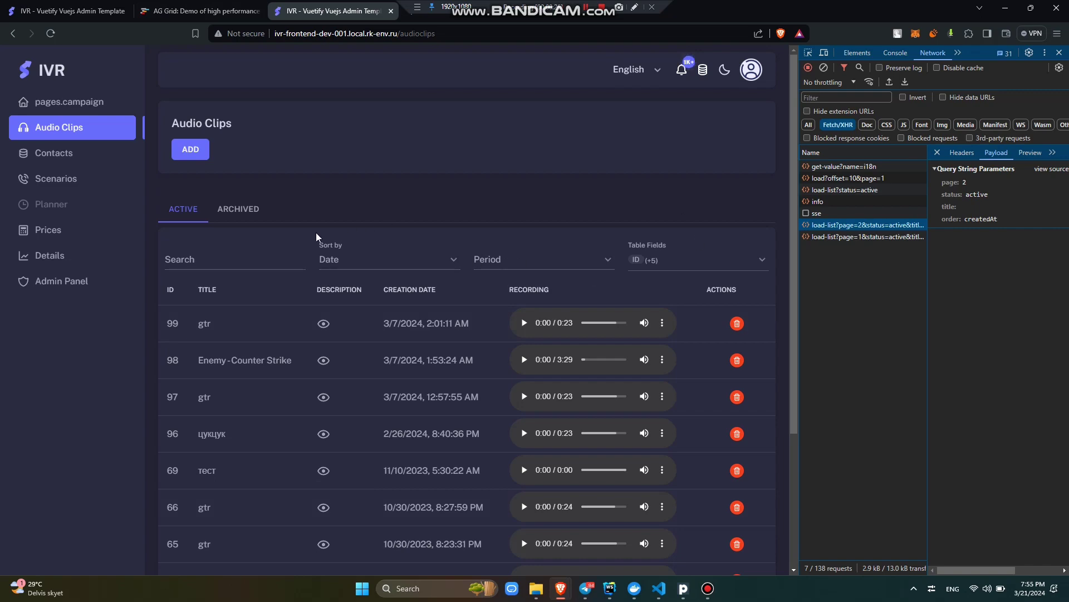
- Hide the ID column via Table Fields, close DevTools, and go to Contacts
click(705, 262)
key(alt+Tab)
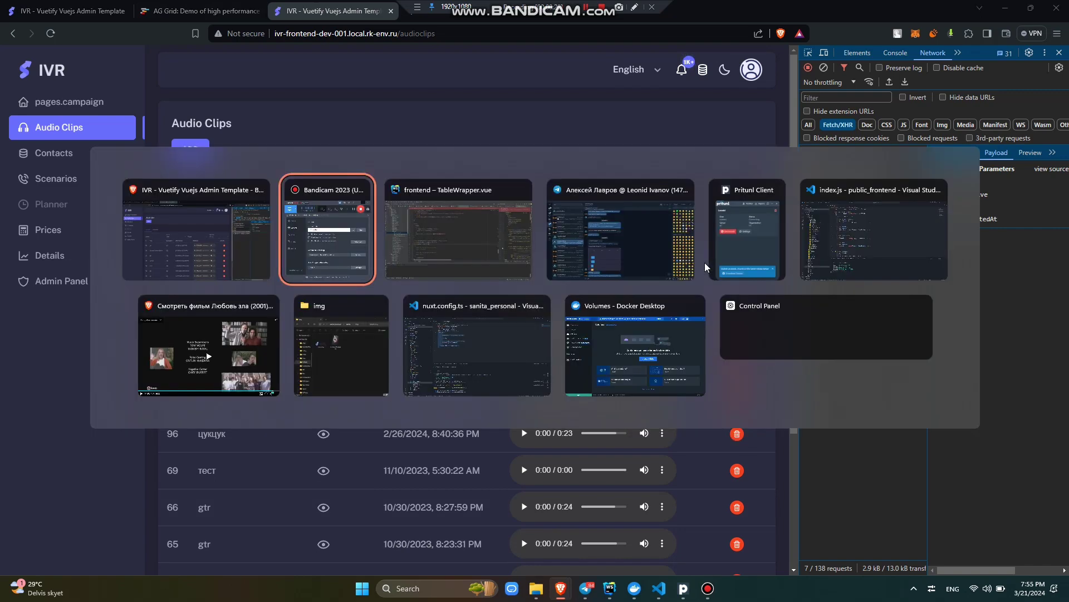
key(alt+Tab)
click(706, 263)
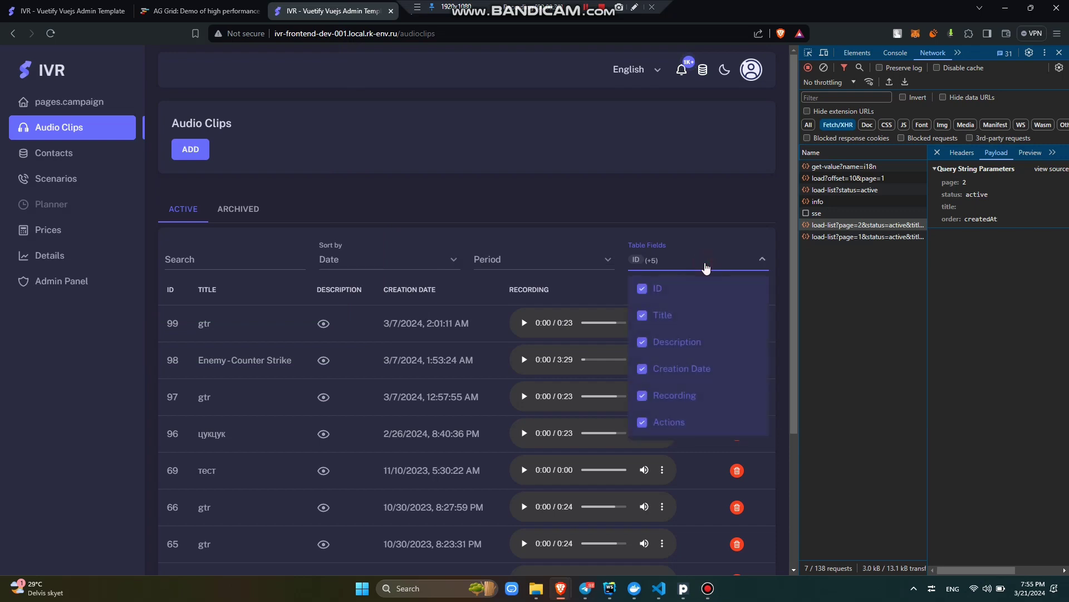
click(678, 296)
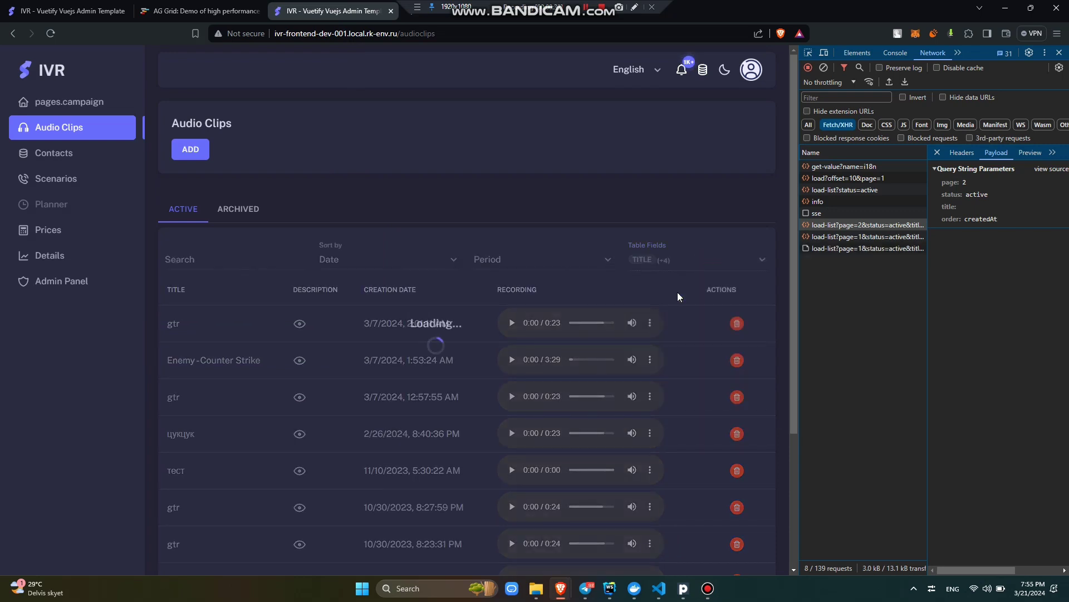
click(740, 258)
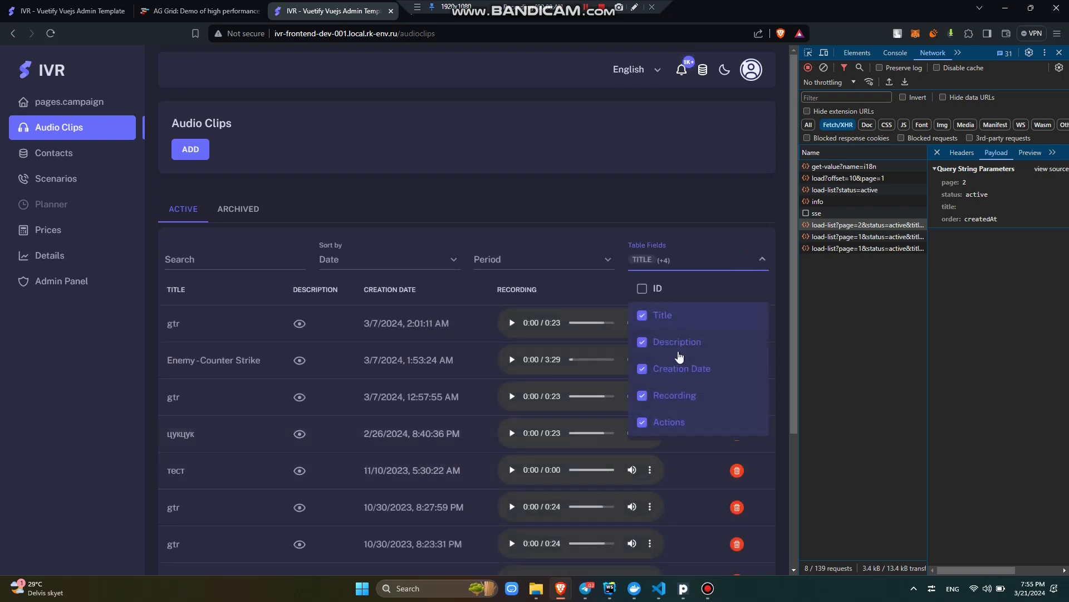
click(1060, 53)
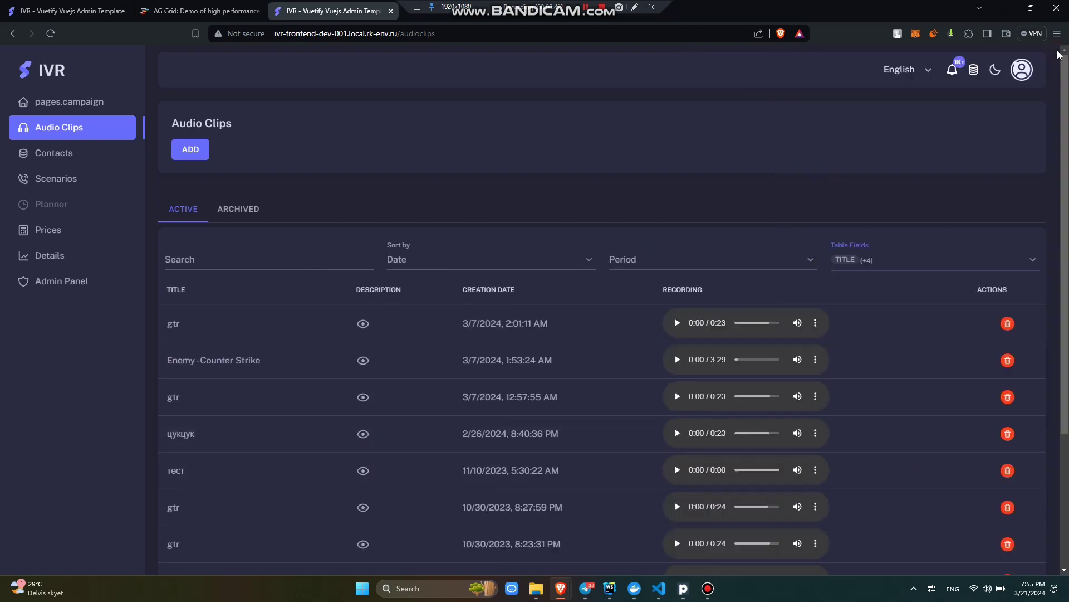
click(53, 152)
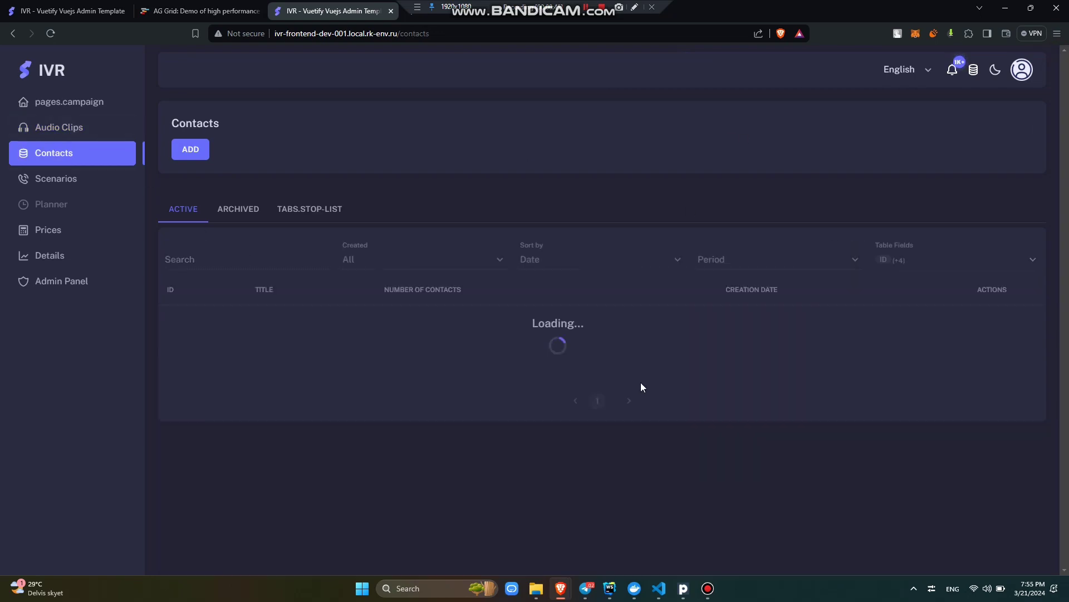
scroll(402, 360, down, 2)
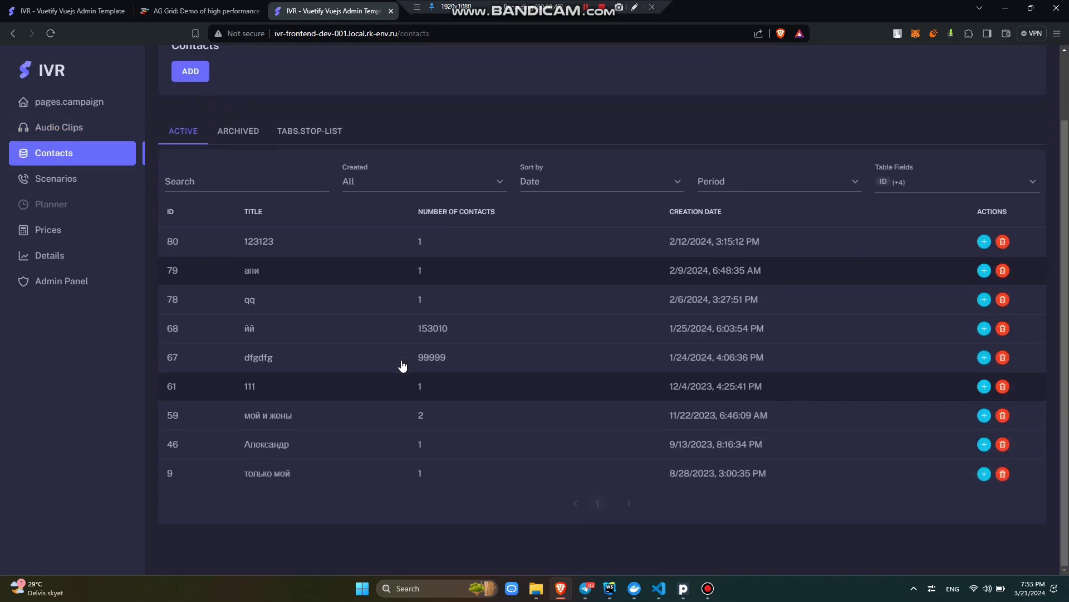
- In WebStorm, read TableWrapper.vue from the template's info field to the TableWrapperFilters props
key(alt+Tab)
key(Tab)
scroll(313, 268, up, 15)
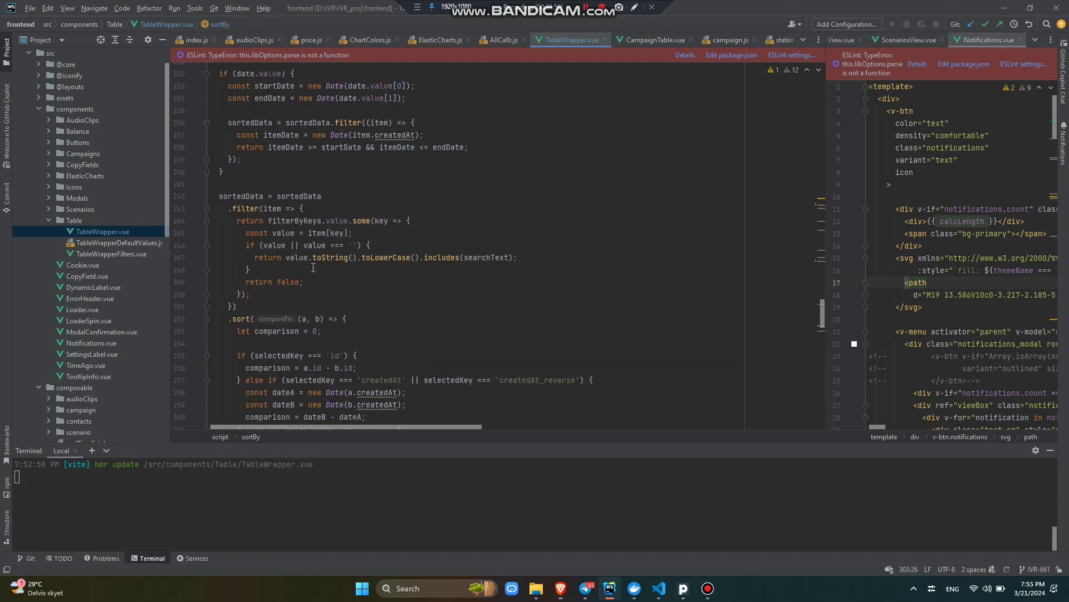
scroll(313, 268, up, 15)
scroll(313, 268, up, 10)
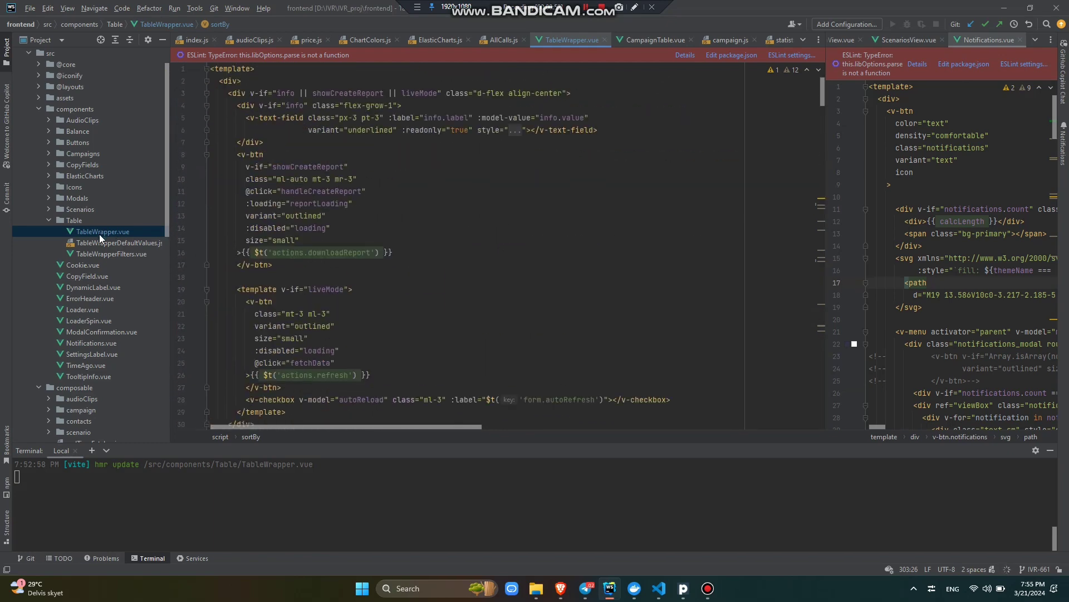
click(356, 125)
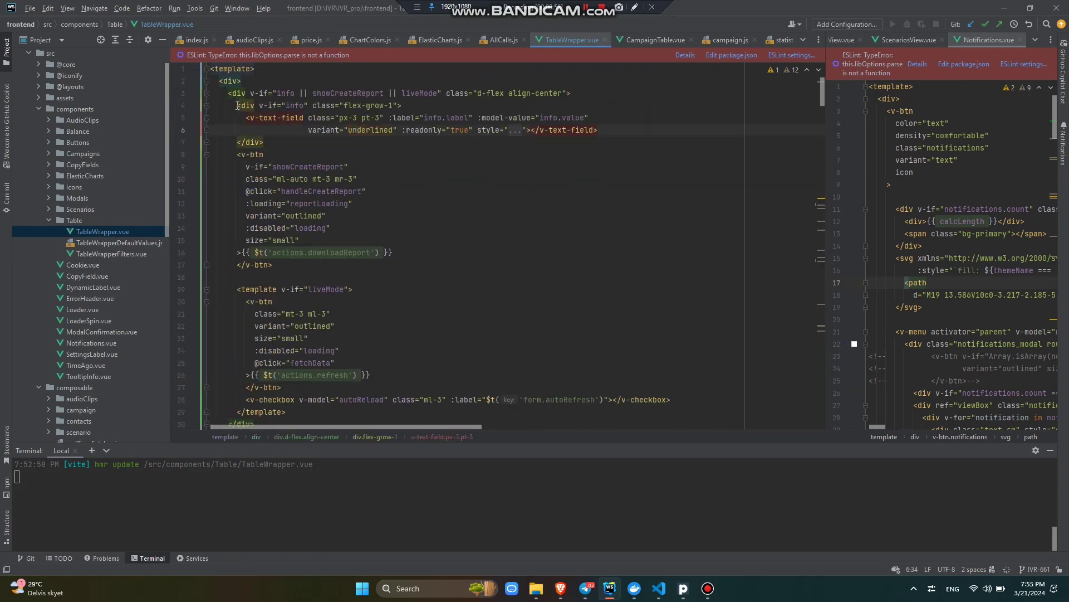
scroll(505, 132, down, 4)
scroll(505, 132, down, 2)
scroll(505, 132, down, 4)
scroll(505, 132, down, 3)
scroll(504, 132, down, 3)
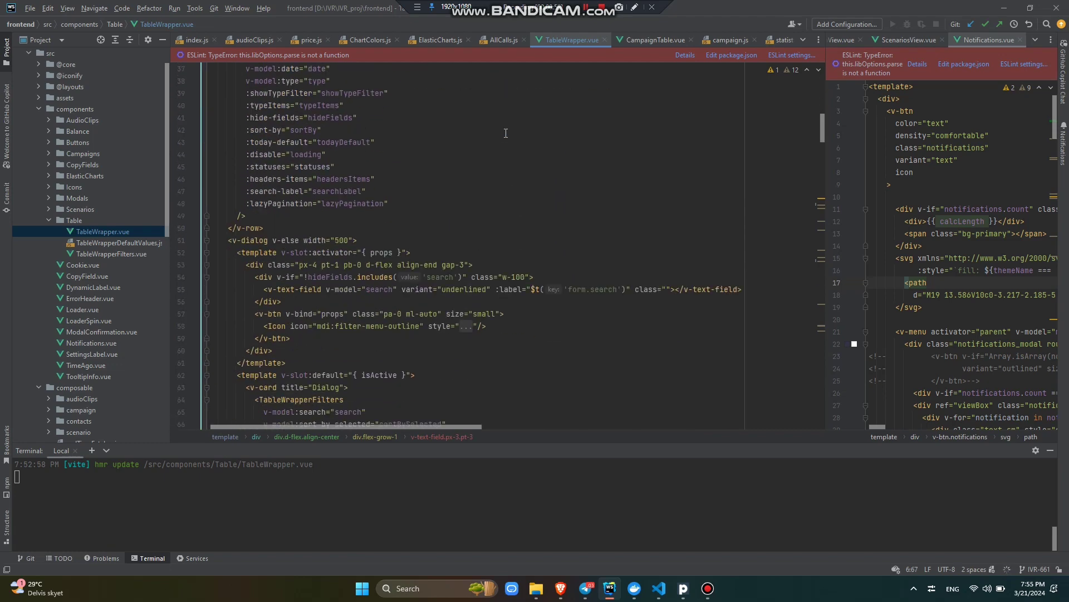
scroll(460, 159, up, 2)
scroll(421, 270, up, 1)
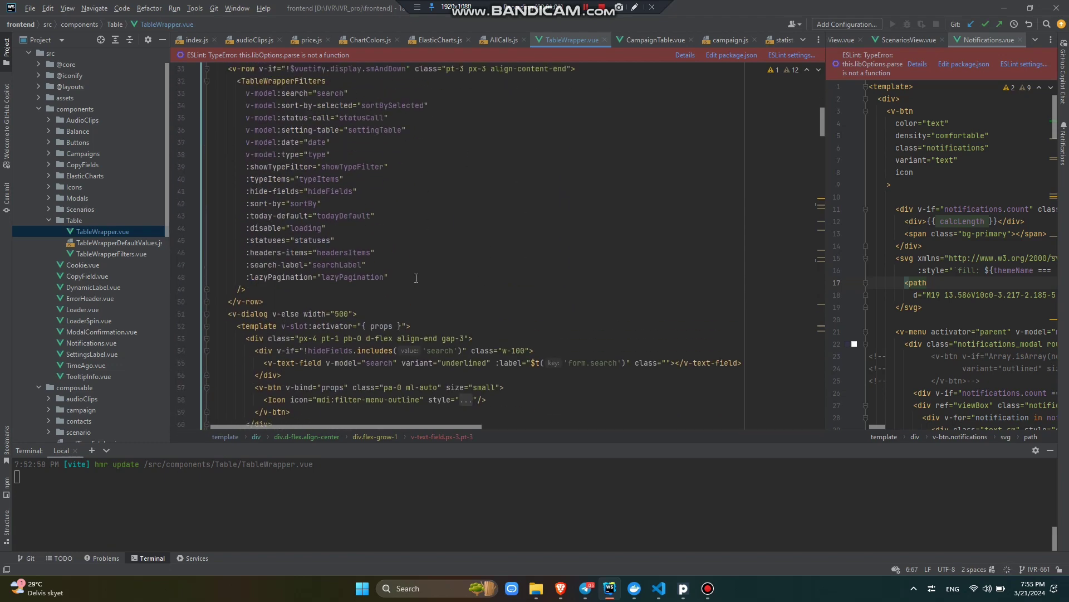
click(415, 276)
scroll(588, 293, down, 3)
scroll(589, 293, down, 3)
scroll(588, 293, down, 5)
scroll(588, 292, down, 4)
scroll(589, 293, down, 2)
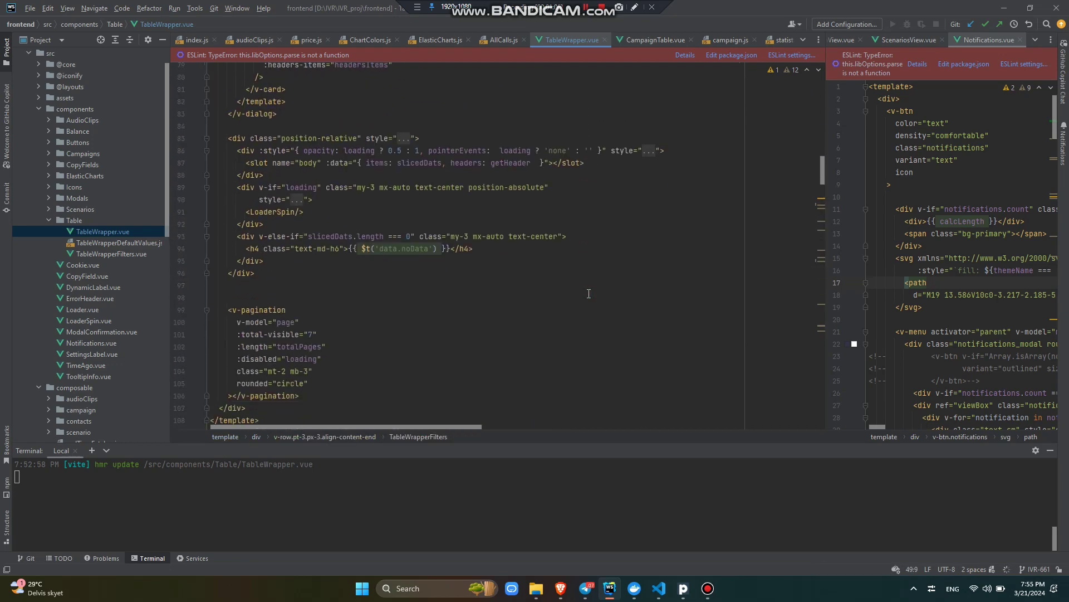
scroll(589, 292, down, 2)
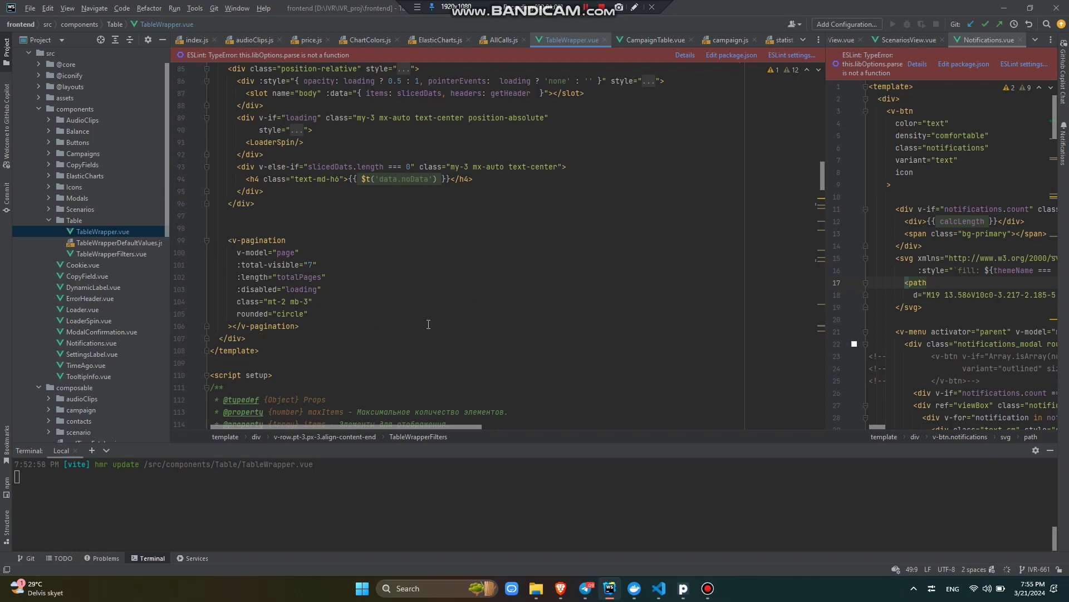
scroll(428, 324, down, 4)
scroll(428, 324, down, 3)
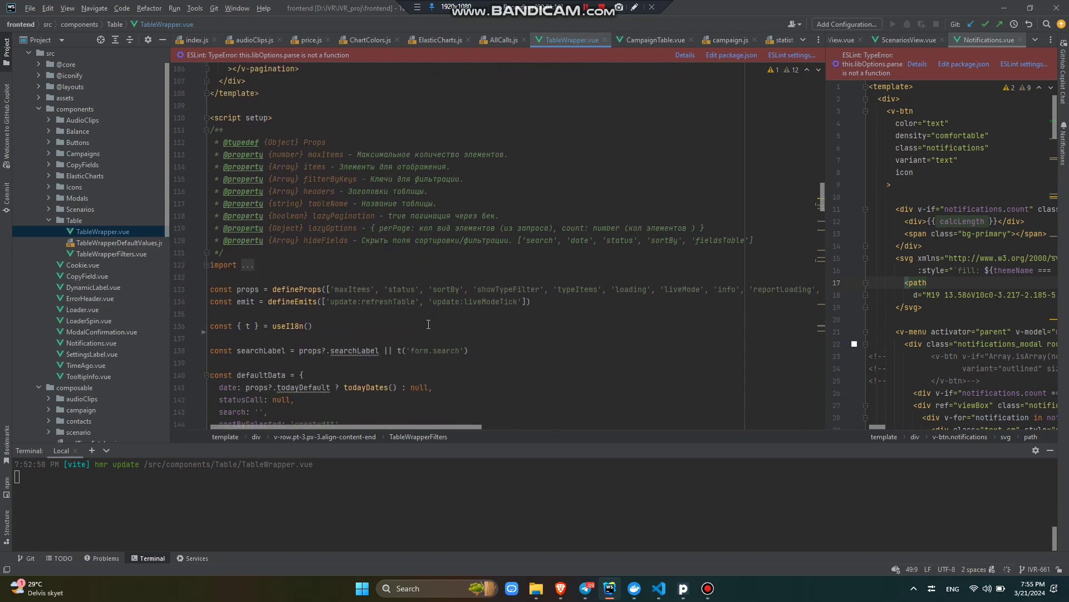
- Walk through TableWrapper.vue's props, onBeforeMount hook and table headers filtering code
click(554, 289)
scroll(555, 289, down, 3)
scroll(553, 288, down, 2)
scroll(555, 289, up, 3)
scroll(555, 289, down, 3)
scroll(554, 289, down, 2)
scroll(554, 289, down, 2)
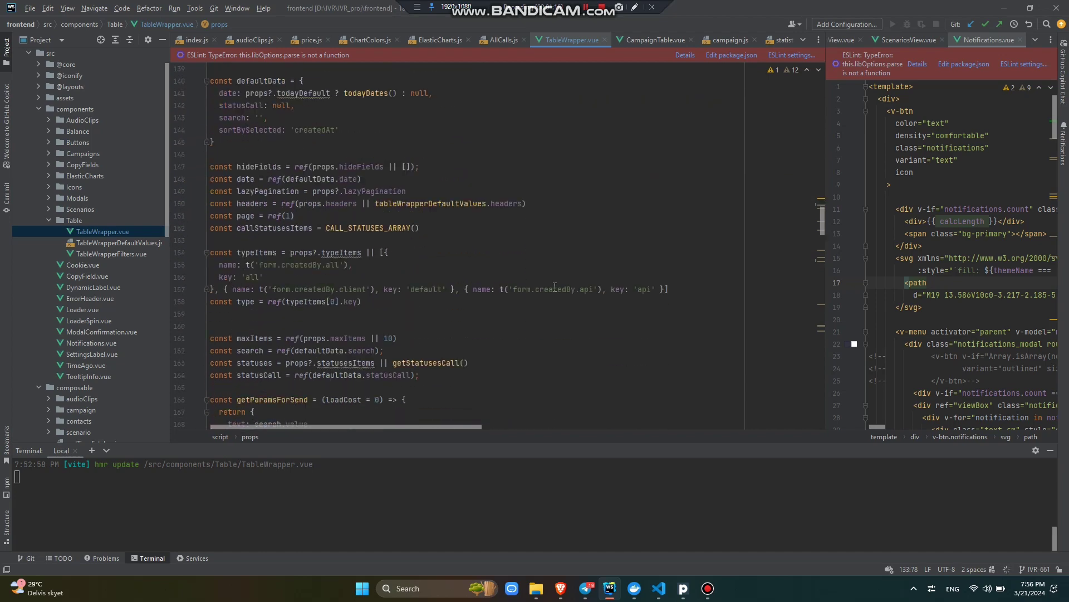
scroll(554, 289, down, 1)
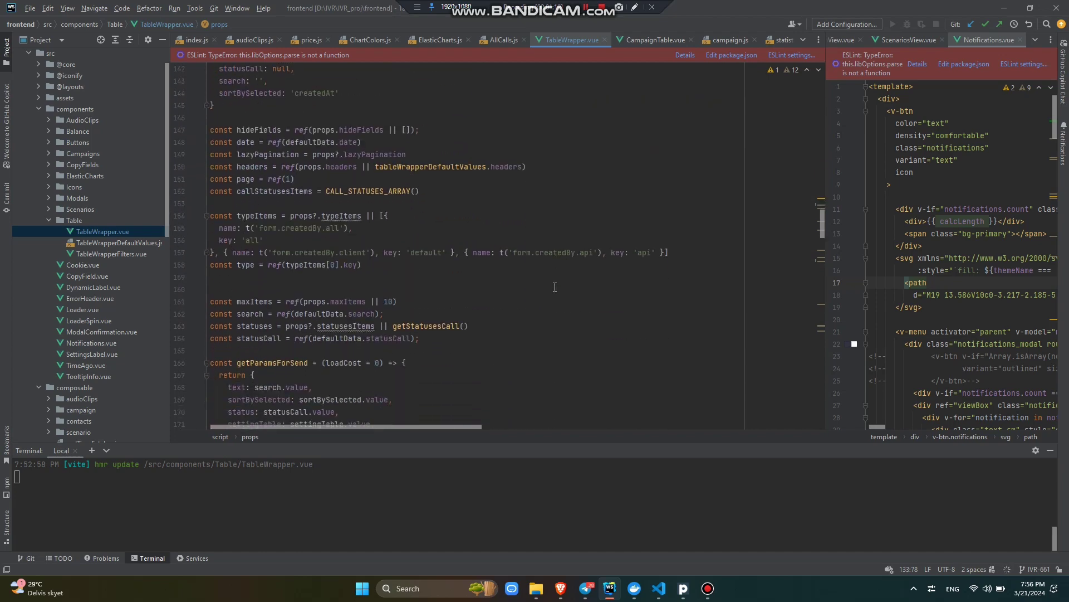
scroll(457, 344, down, 3)
scroll(457, 344, down, 2)
scroll(457, 343, down, 2)
scroll(456, 344, down, 1)
scroll(457, 343, down, 1)
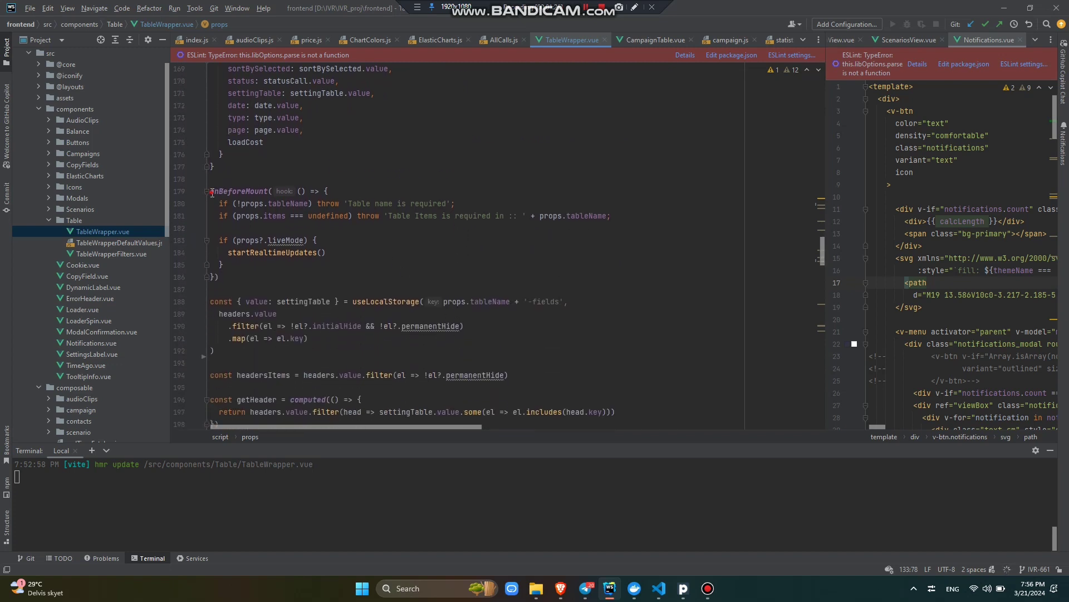
drag(211, 191, 227, 283)
click(227, 289)
scroll(402, 287, down, 1)
scroll(403, 287, down, 2)
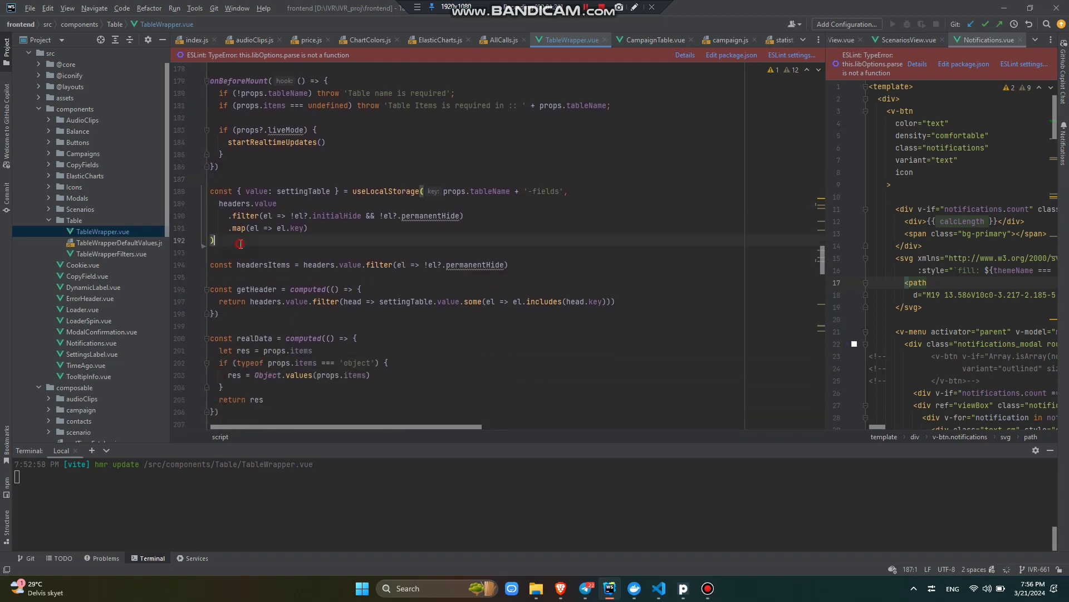
drag(240, 243, 204, 190)
click(384, 169)
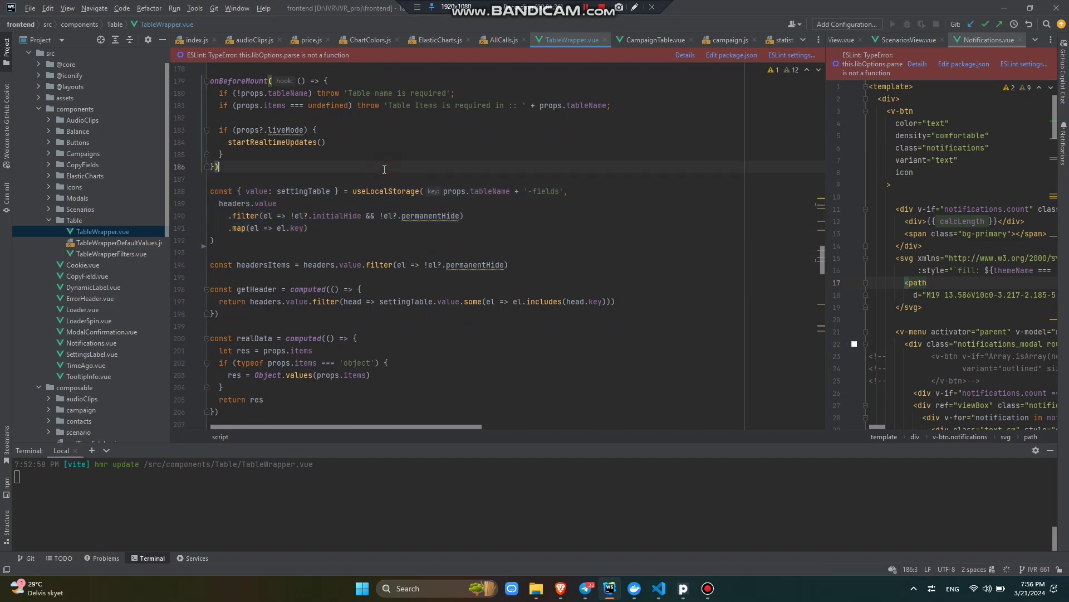
- In the admin app, open and close the Contacts Table Fields list
key(alt+Tab)
click(960, 182)
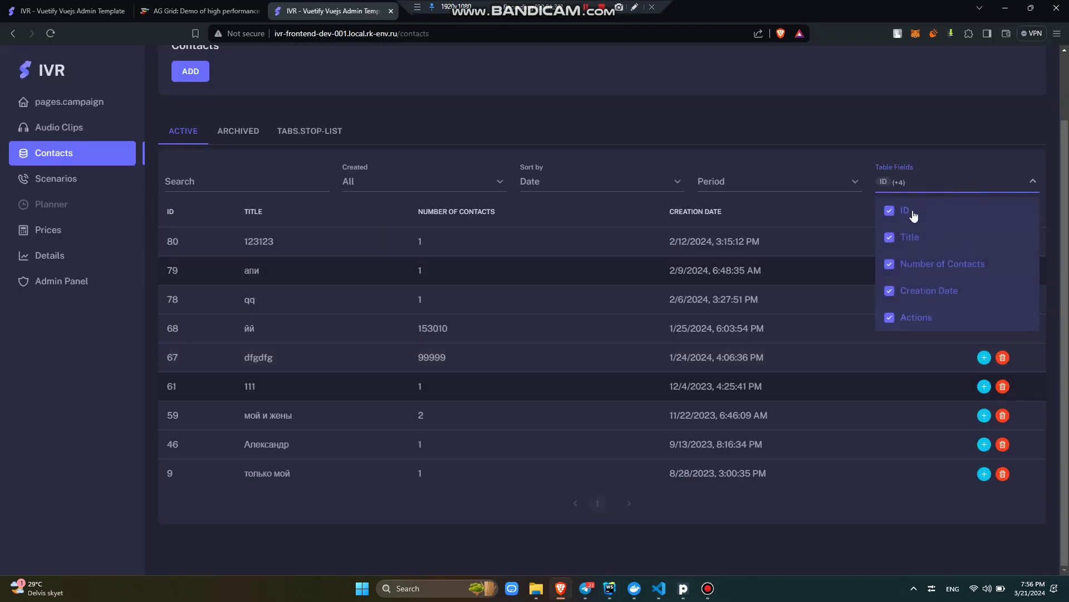
click(876, 154)
key(alt+Tab)
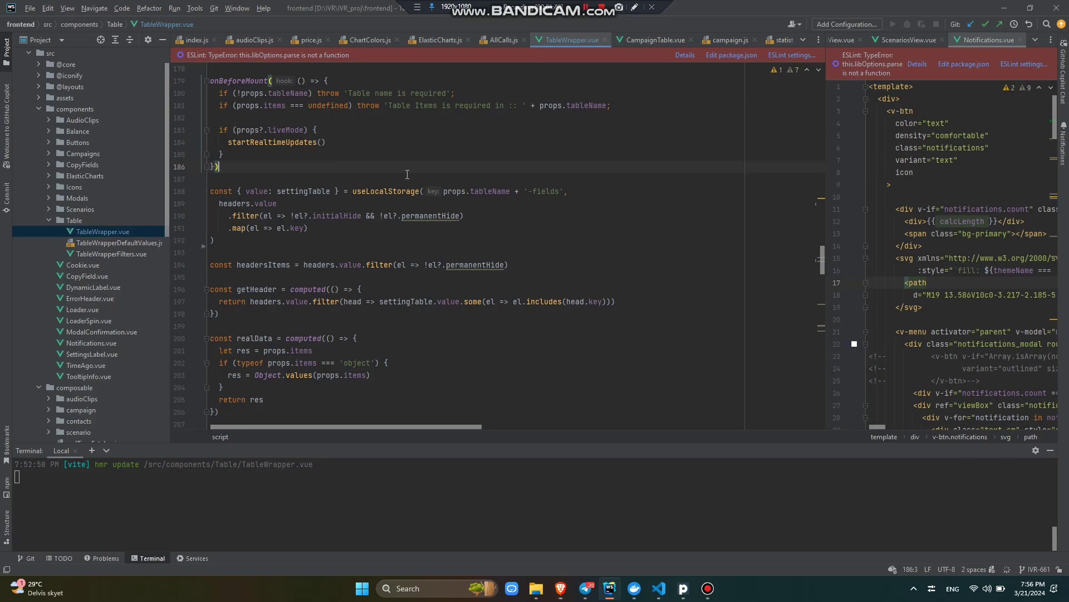
scroll(334, 281, down, 2)
scroll(333, 281, down, 1)
scroll(334, 281, down, 1)
scroll(333, 282, down, 2)
scroll(333, 280, down, 2)
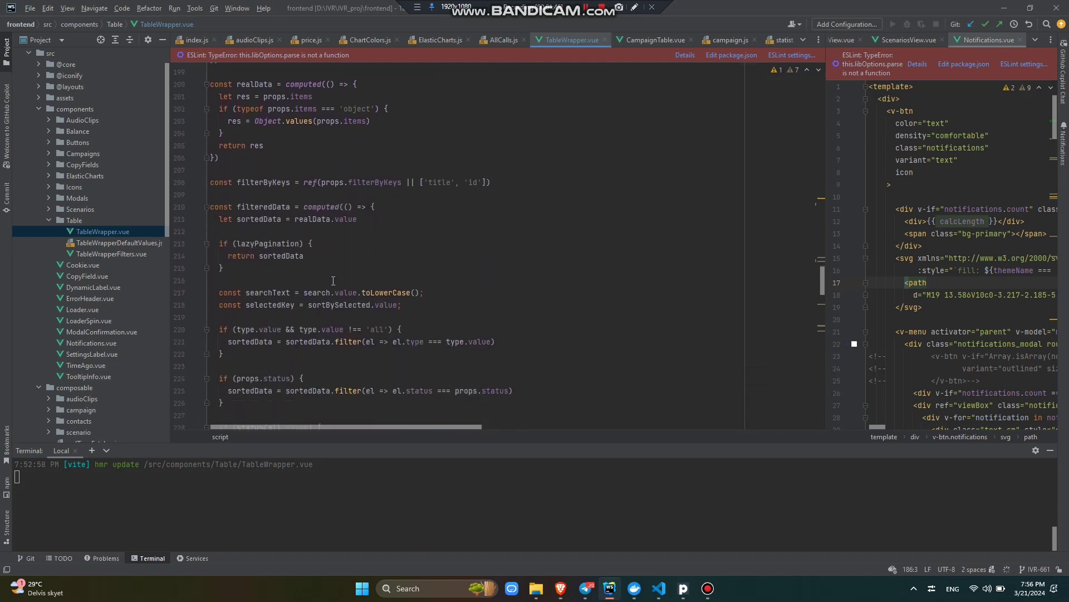
scroll(293, 209, down, 2)
click(254, 130)
scroll(334, 251, down, 2)
scroll(334, 251, down, 2)
scroll(381, 317, down, 1)
scroll(381, 316, down, 1)
scroll(381, 316, down, 2)
scroll(381, 315, down, 2)
scroll(381, 317, down, 1)
scroll(381, 316, down, 2)
scroll(381, 315, down, 2)
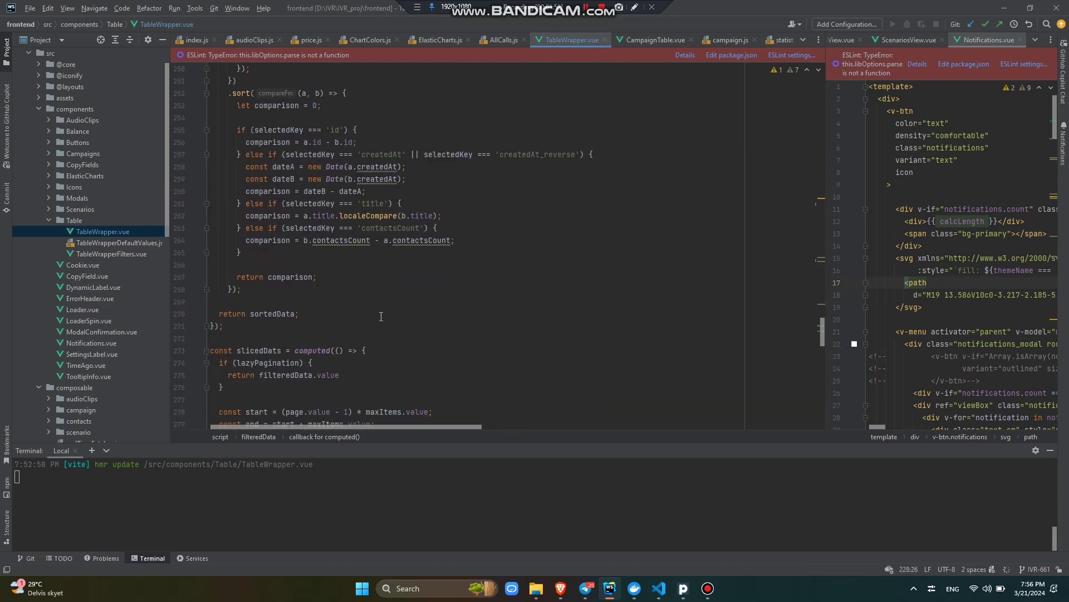
scroll(381, 316, down, 2)
scroll(381, 316, down, 2)
scroll(381, 316, down, 1)
mouse_move(343, 155)
mouse_down()
mouse_move(215, 227)
mouse_move(181, 121)
mouse_up()
click(361, 131)
scroll(362, 167, down, 3)
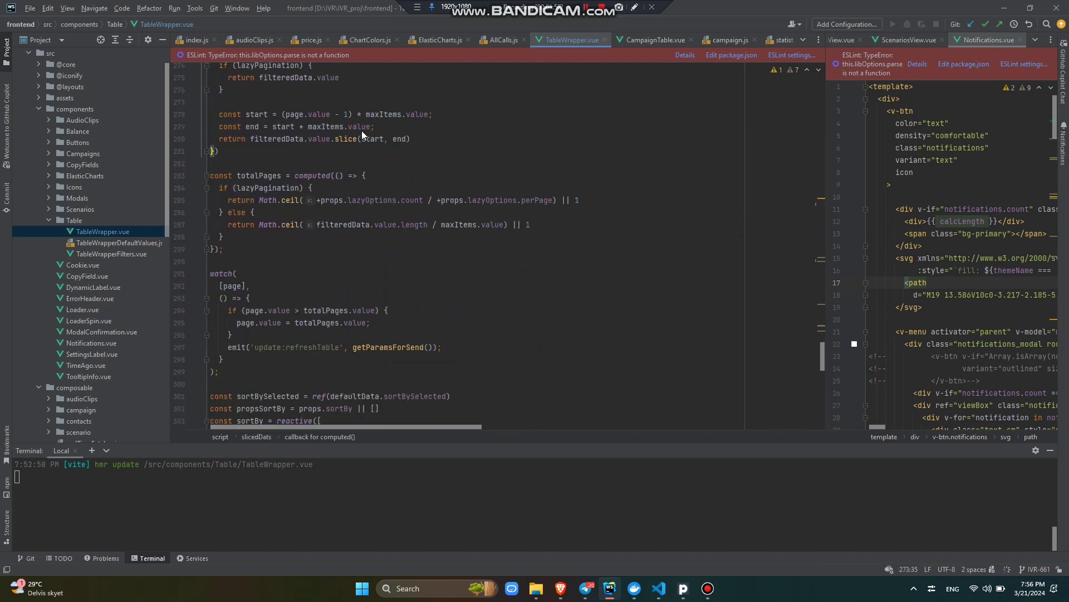
drag(276, 226, 298, 200)
click(297, 199)
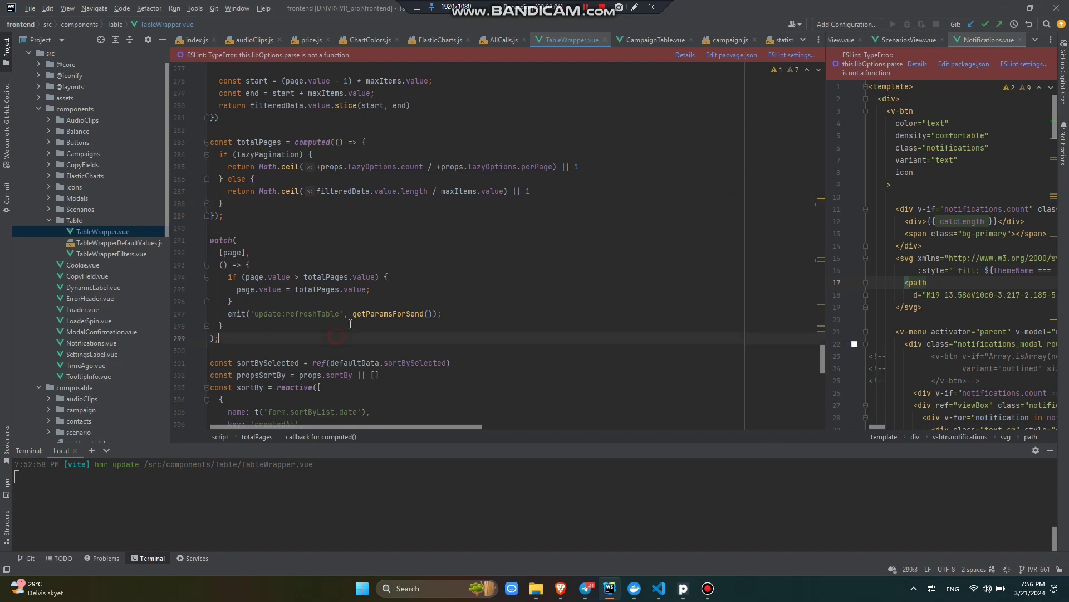
drag(341, 334, 234, 302)
click(234, 301)
scroll(466, 307, down, 2)
scroll(466, 308, down, 4)
scroll(465, 286, up, 6)
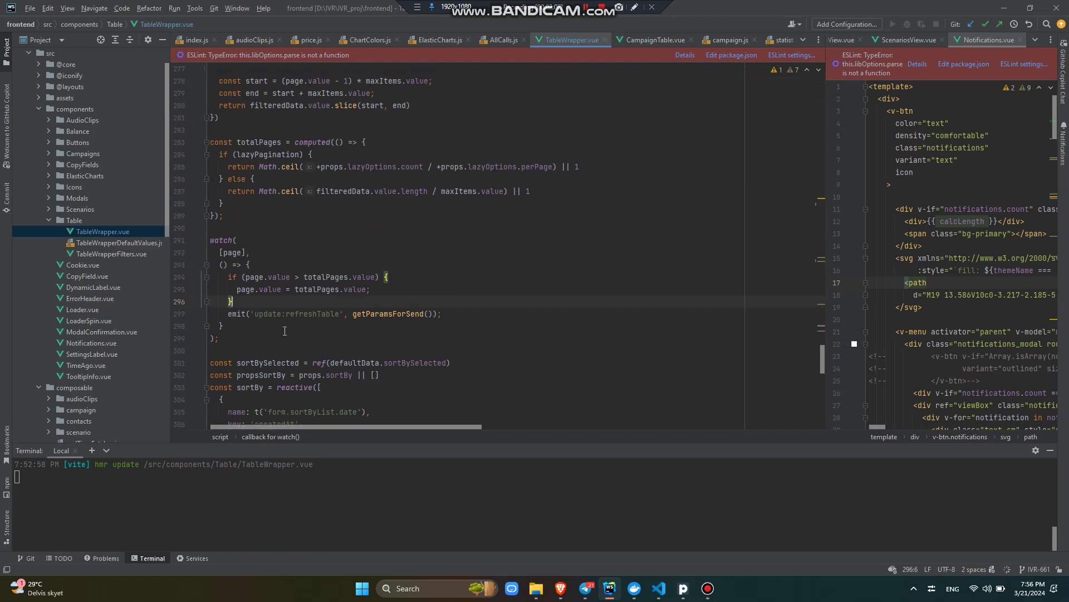
- Inspect the Audio Clips page 2 load-list request's parameters in DevTools Network tab
triple_click(284, 314)
key(alt+Tab)
right_click(668, 547)
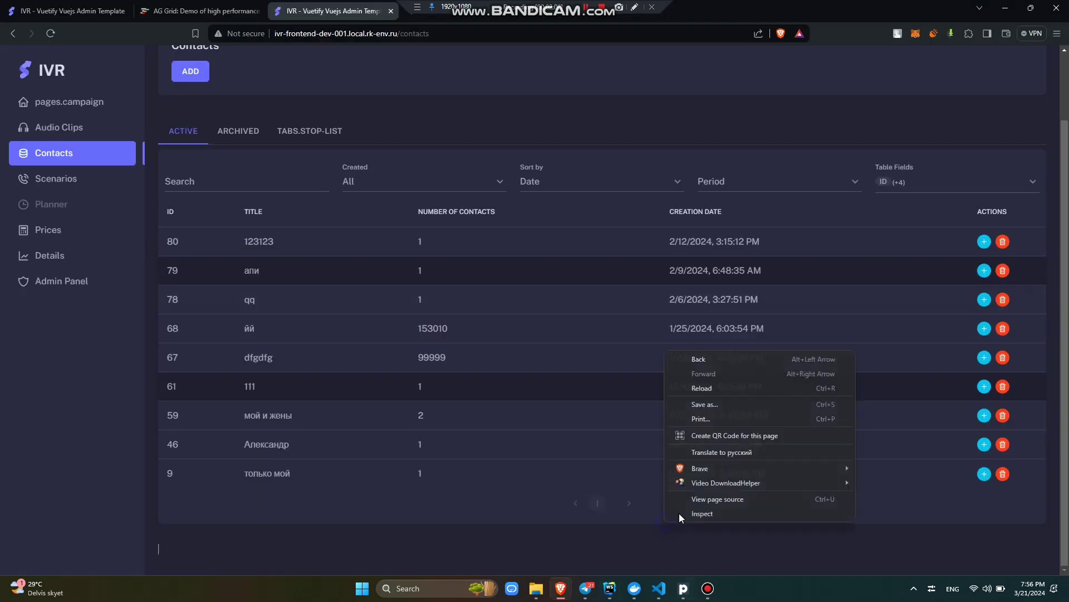
click(698, 515)
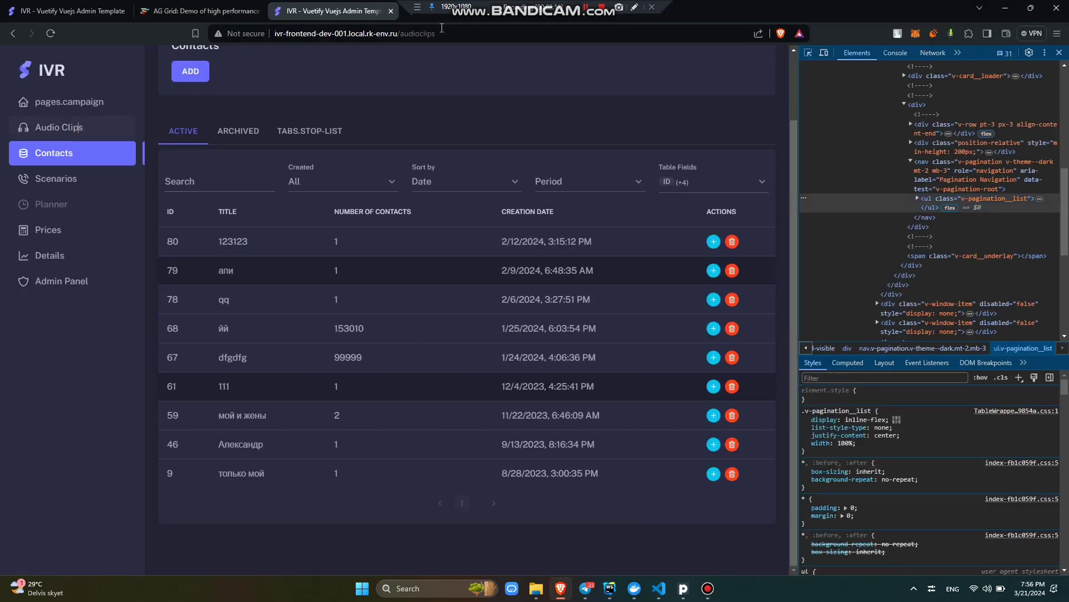
click(59, 127)
click(932, 53)
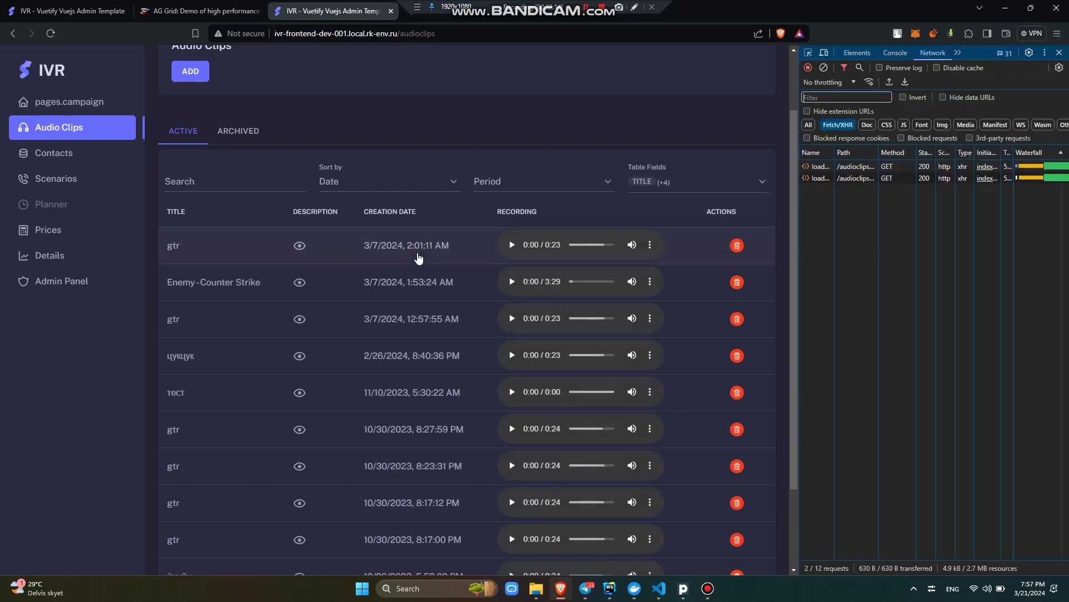
scroll(419, 258, down, 3)
click(477, 506)
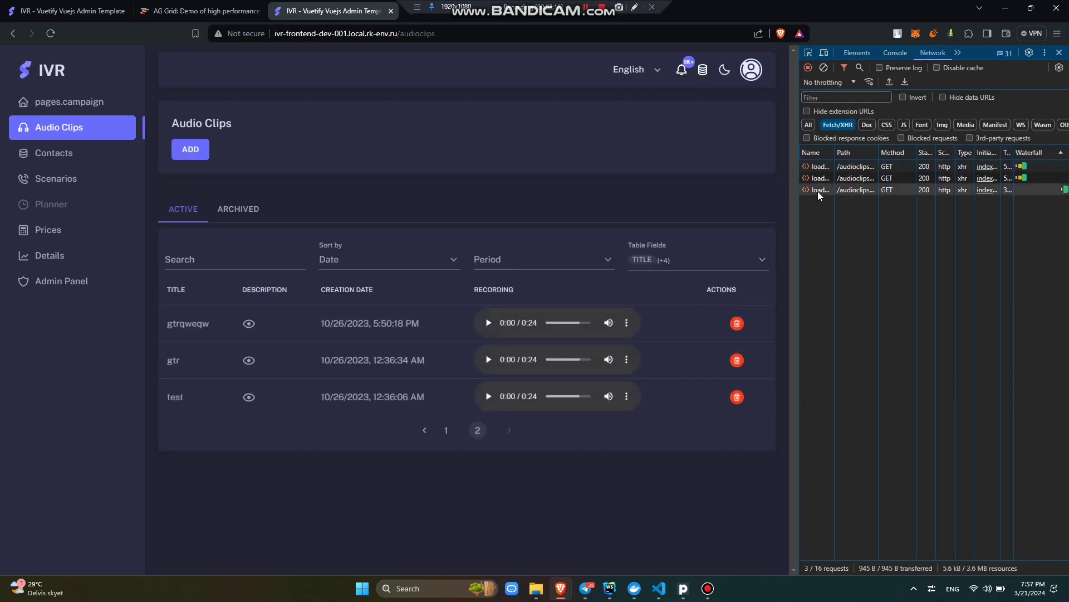
click(819, 195)
click(995, 152)
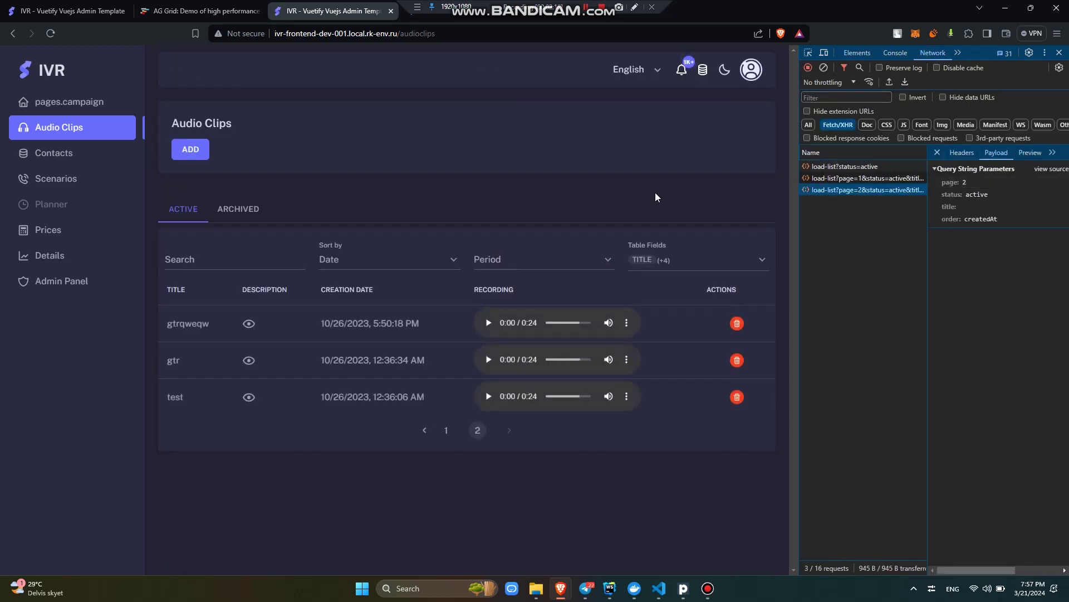
- Sort the clips by Name, inspect the resulting request, and close DevTools
click(390, 258)
click(381, 304)
click(865, 212)
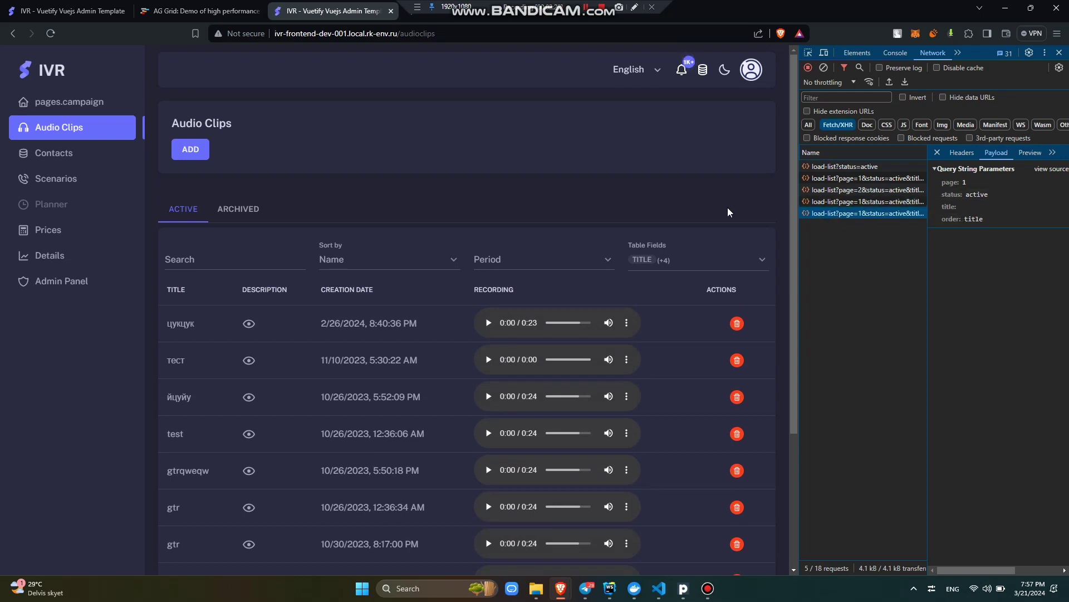
scroll(756, 161, down, 3)
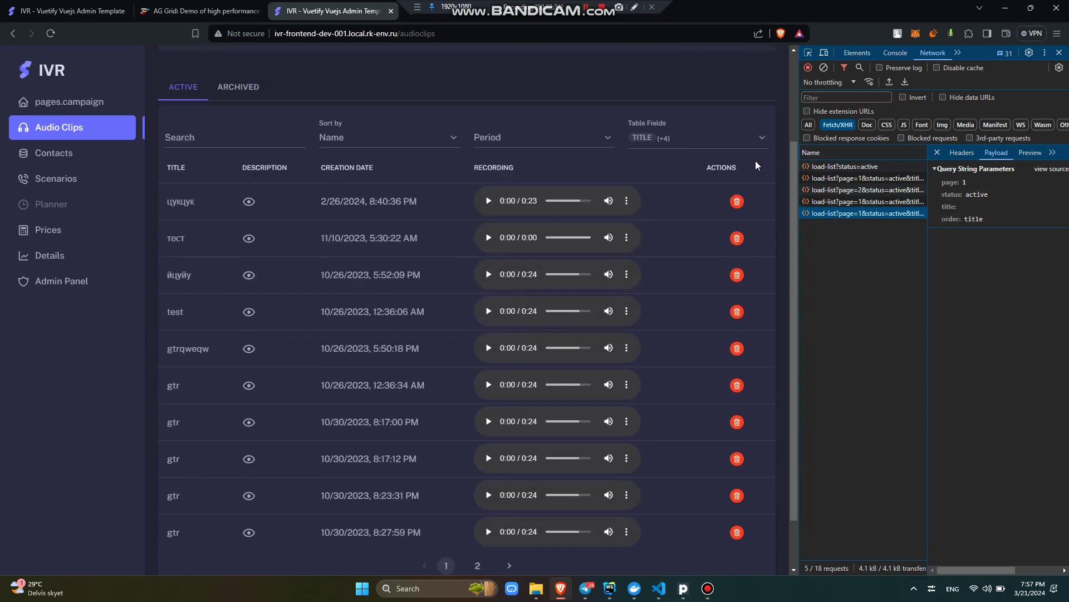
scroll(756, 160, up, 3)
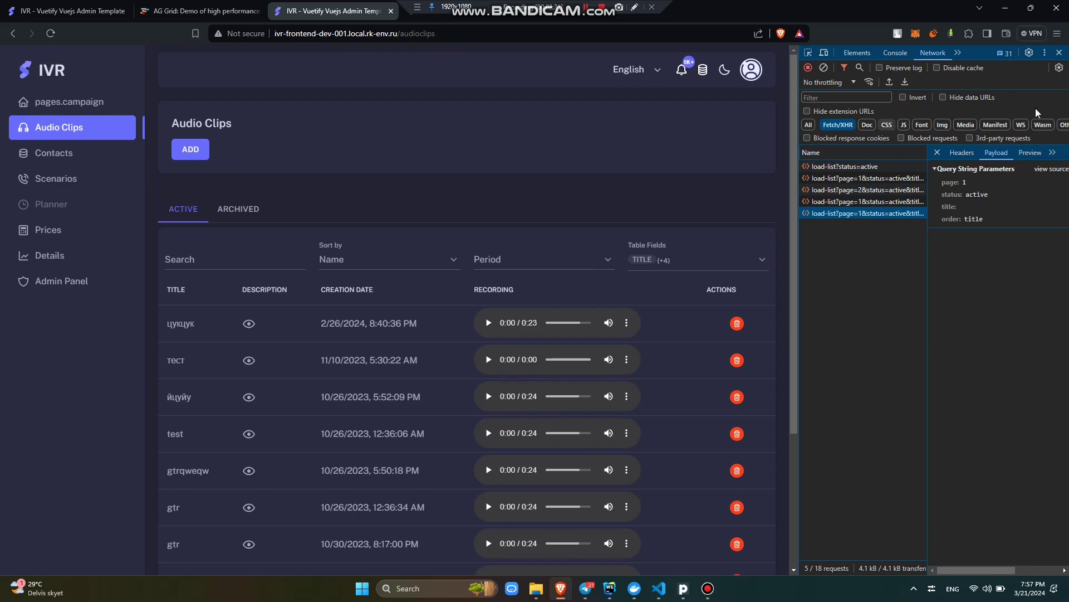
click(1059, 53)
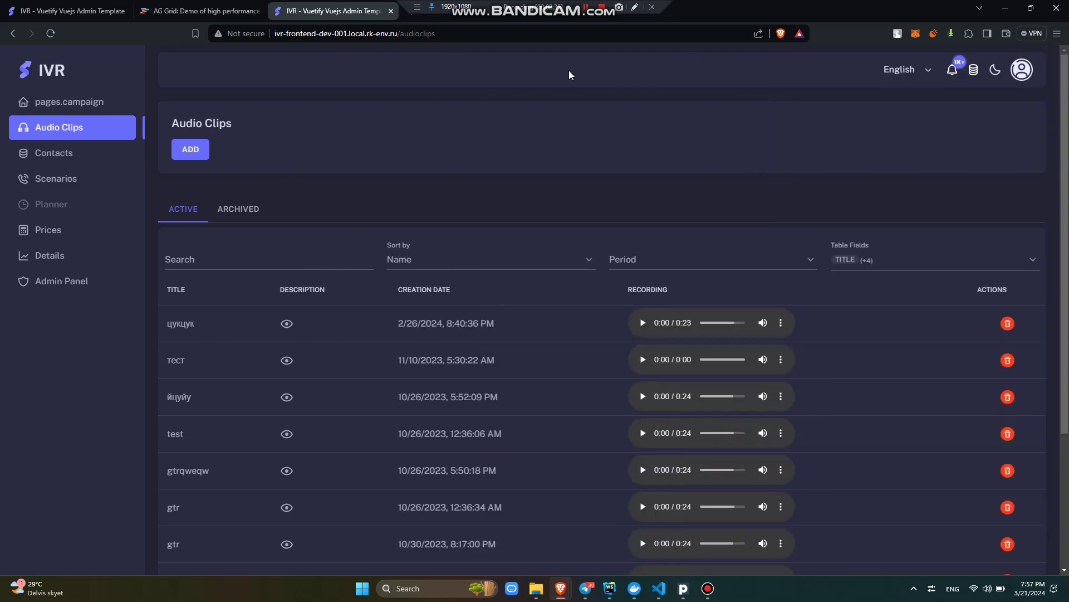
key(alt+Tab)
scroll(455, 305, down, 3)
scroll(456, 304, down, 3)
scroll(456, 305, down, 3)
scroll(455, 304, down, 3)
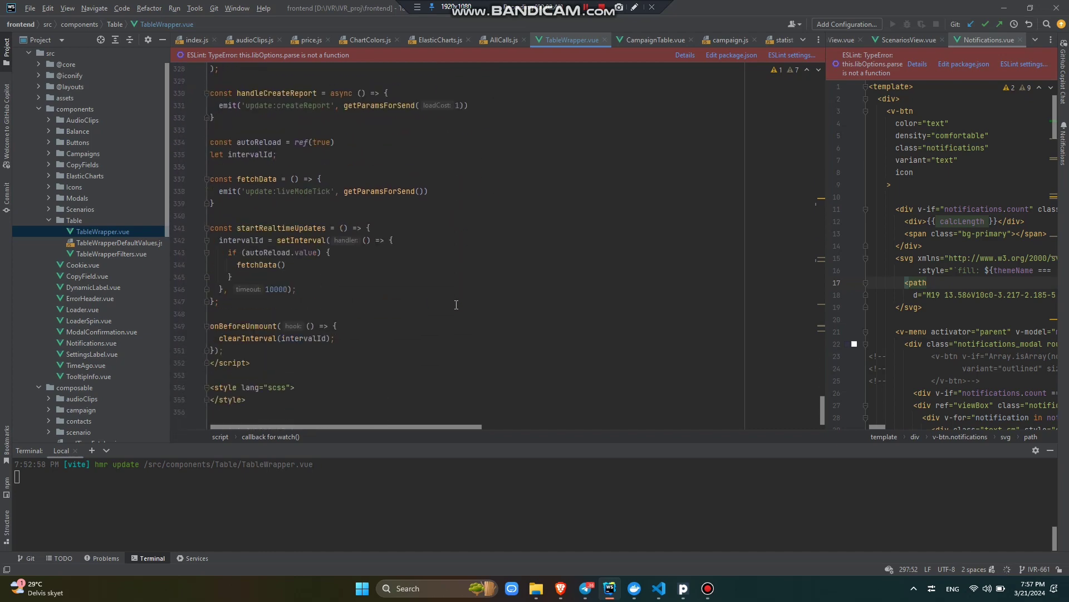
scroll(455, 305, up, 3)
scroll(455, 305, up, 3)
key(alt+Tab)
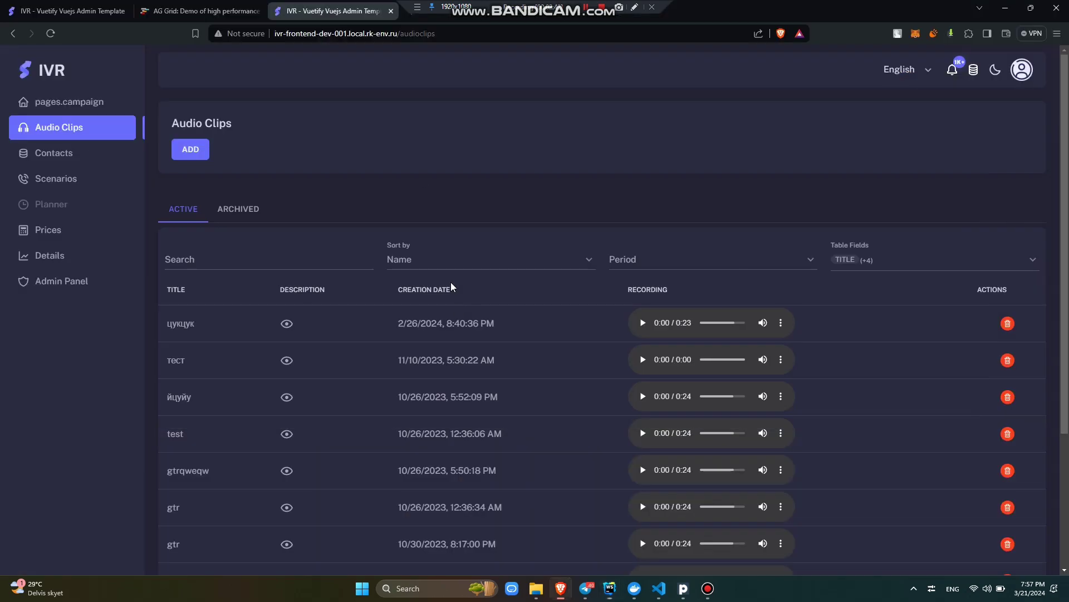
- On the charts dashboard, try a preset period, then reset it
click(62, 10)
mouse_move(789, 200)
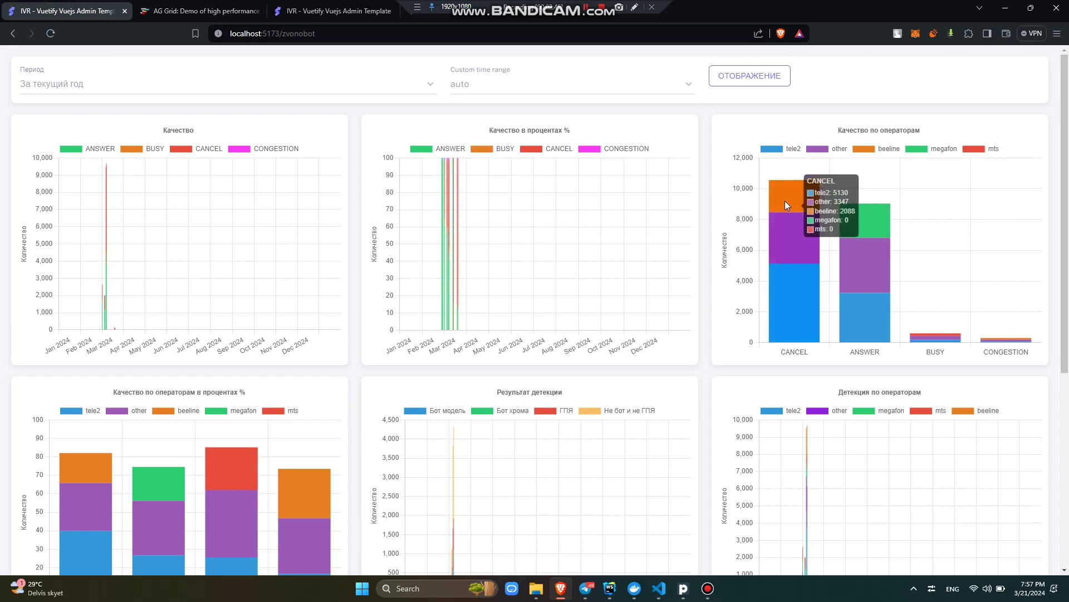
scroll(714, 149, down, 3)
scroll(715, 148, down, 2)
scroll(715, 148, up, 5)
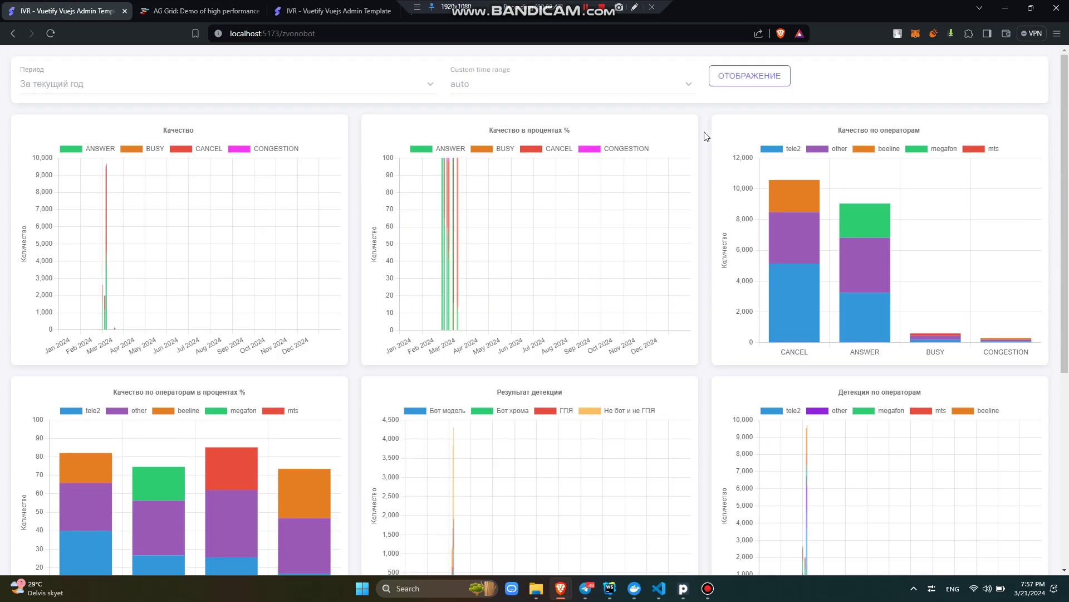
click(388, 83)
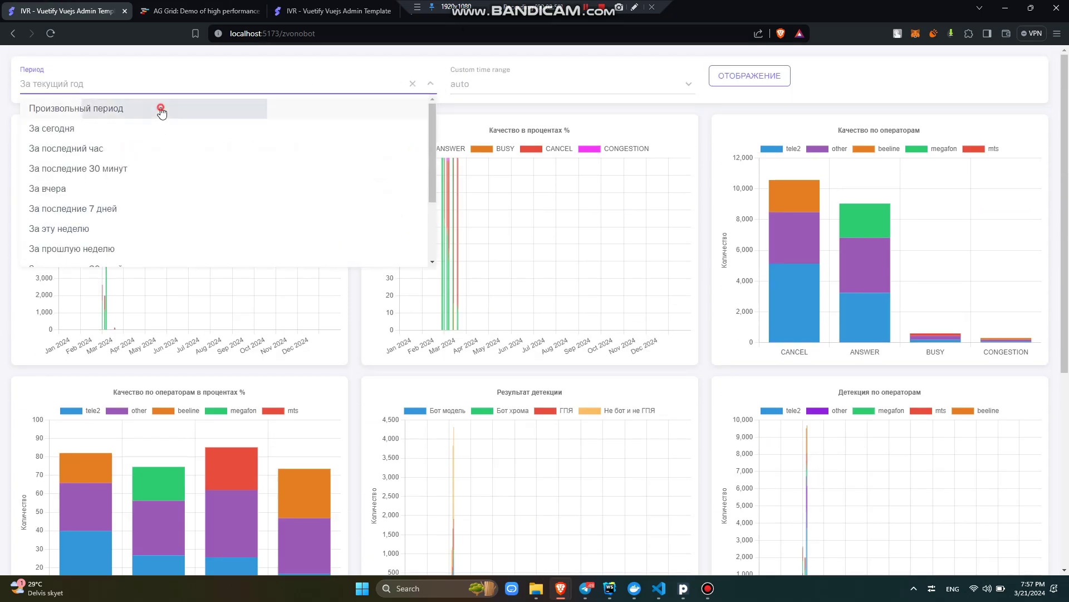
click(159, 109)
click(411, 84)
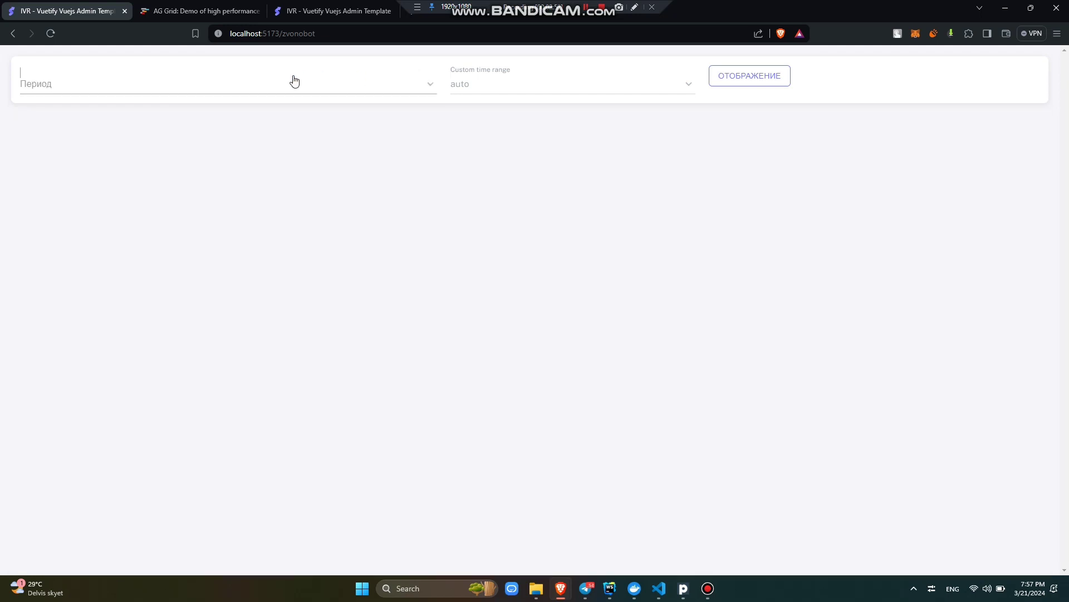
- Apply a custom date range from January 8 to March 21, 2024
click(293, 81)
click(178, 108)
click(151, 81)
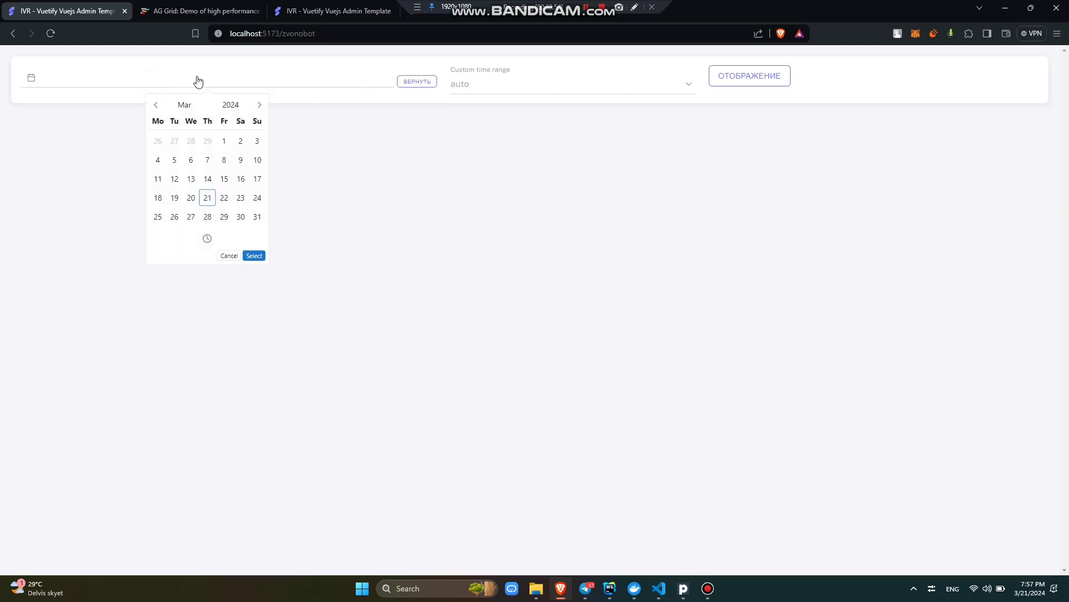
click(155, 106)
click(157, 160)
click(259, 106)
click(208, 197)
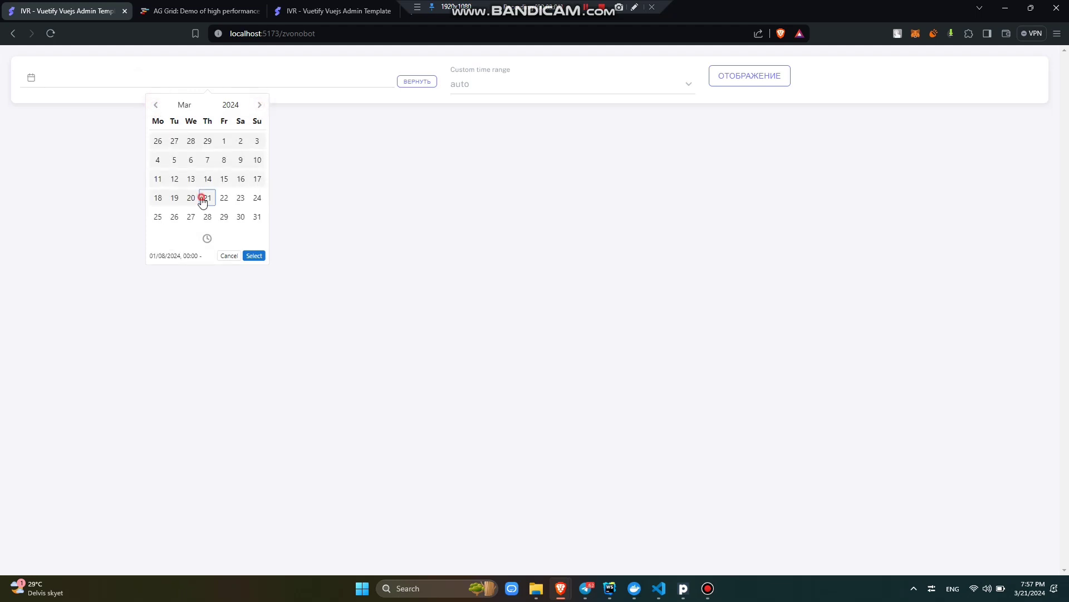
click(253, 257)
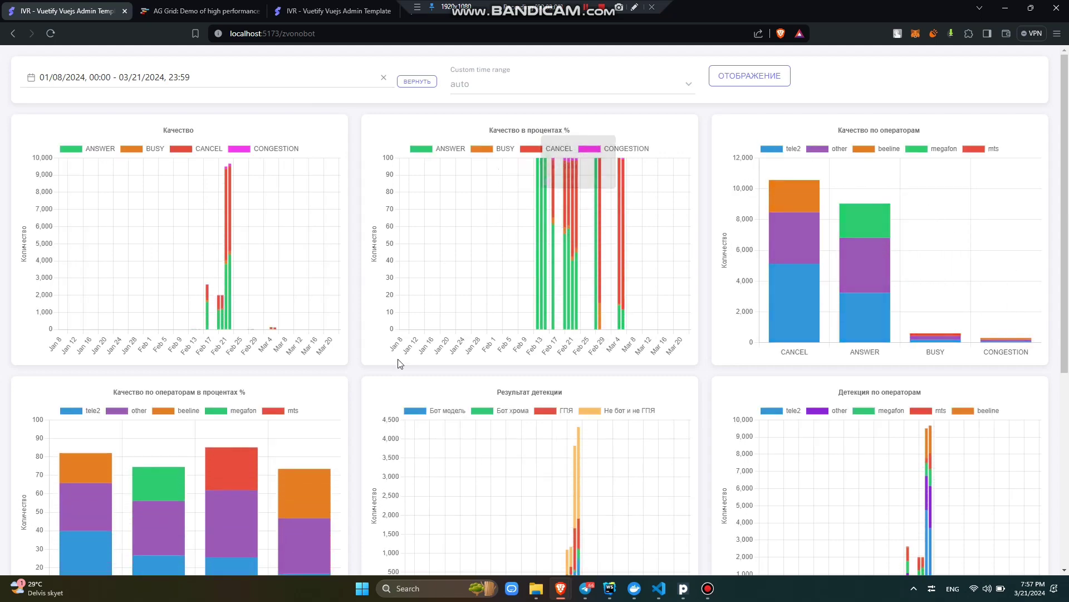
scroll(401, 351, down, 3)
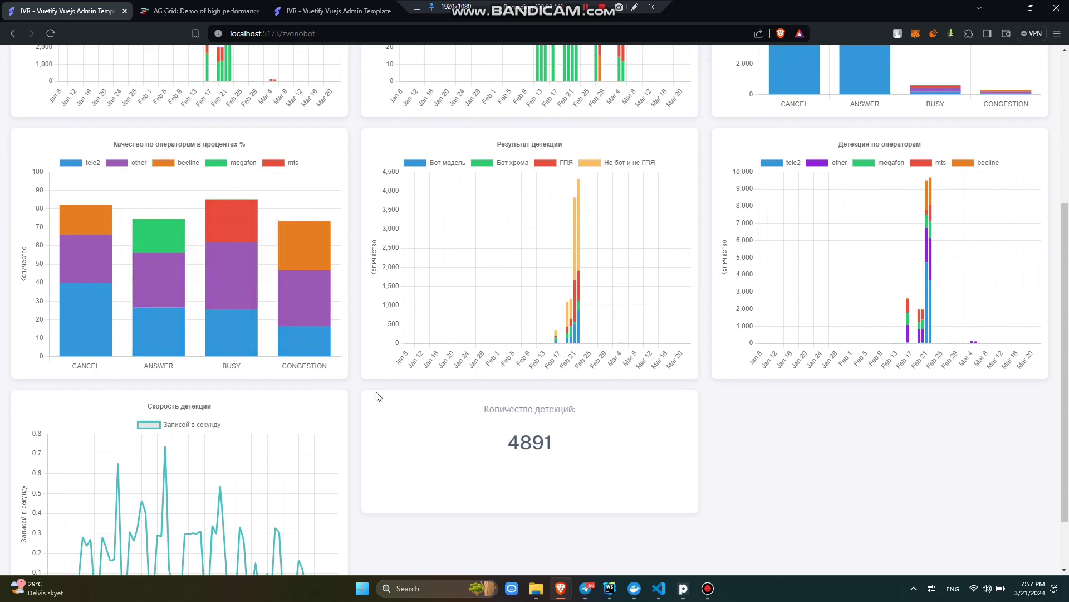
scroll(376, 396, down, 1)
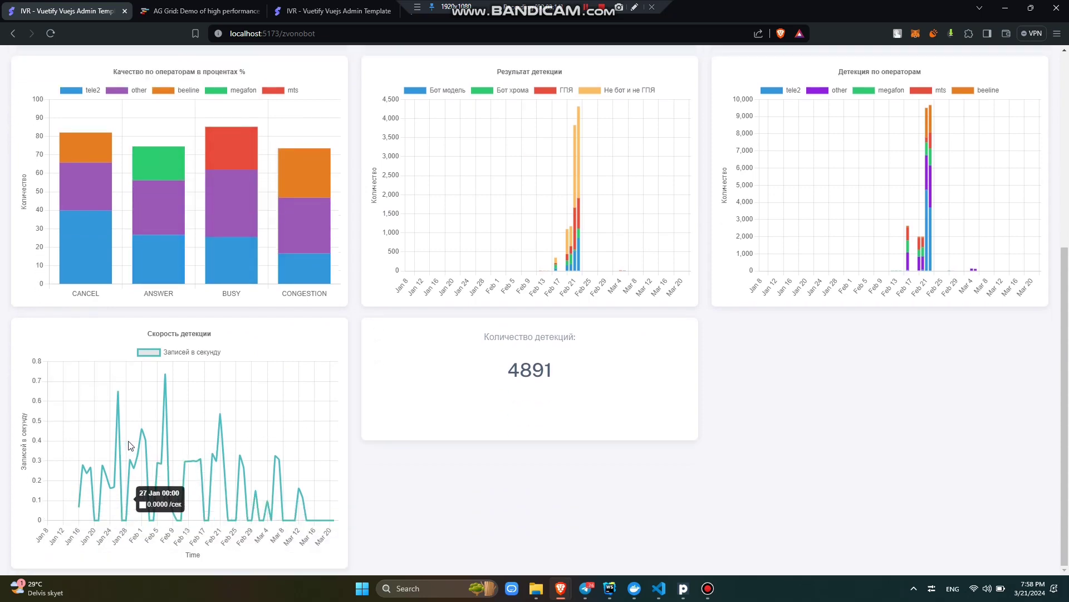
scroll(435, 452, up, 3)
scroll(585, 251, up, 3)
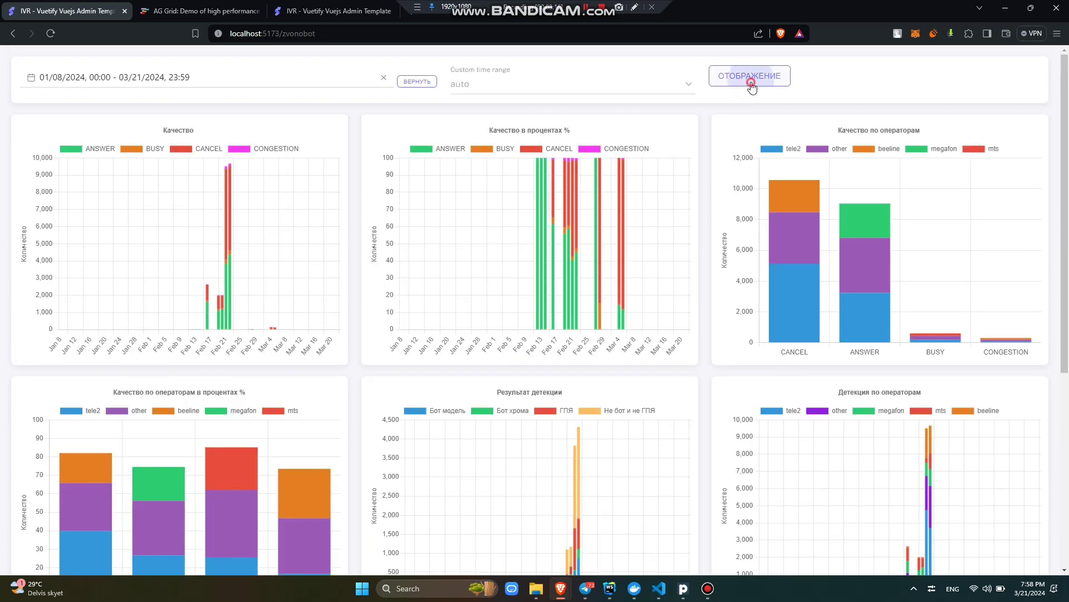
- Review the ОТОБРАЖЕНИЕ chart layout types and close the dialog
click(749, 75)
scroll(427, 268, down, 5)
scroll(426, 269, down, 3)
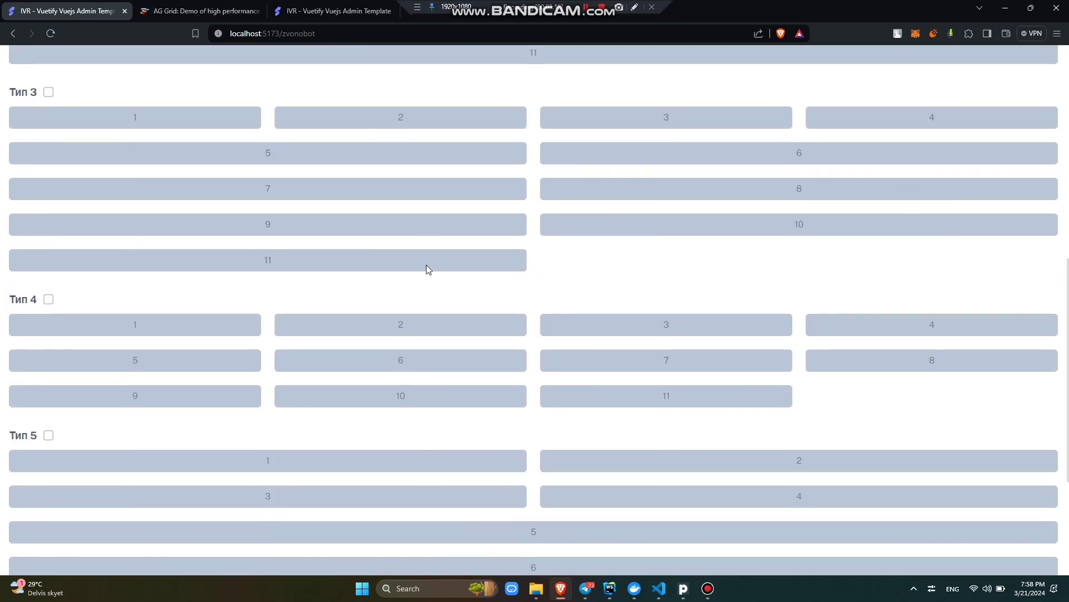
scroll(243, 481, down, 2)
scroll(242, 481, up, 6)
scroll(242, 481, up, 1)
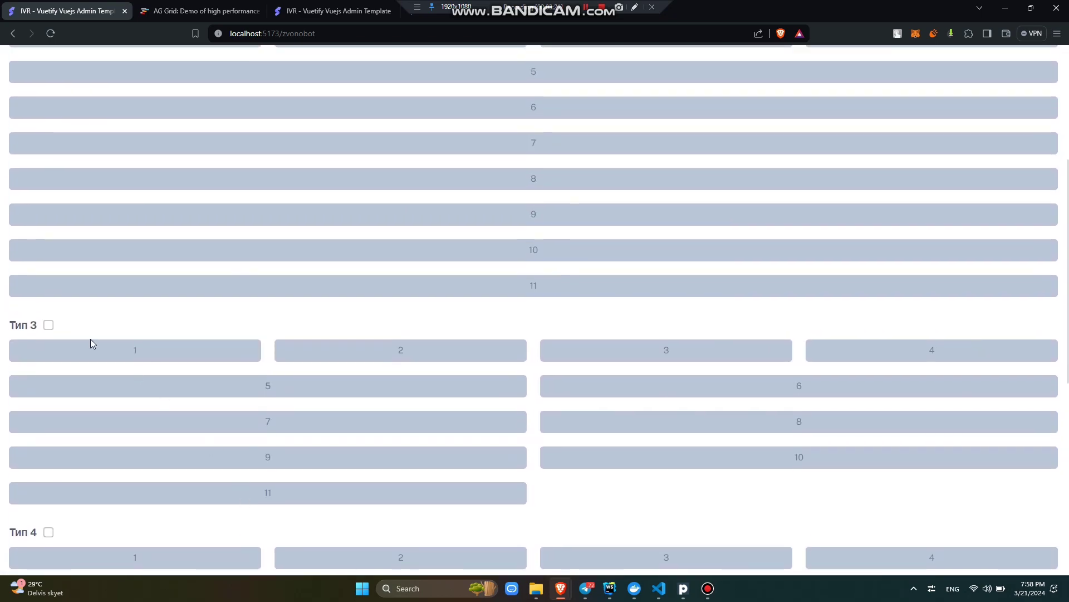
scroll(429, 231, up, 8)
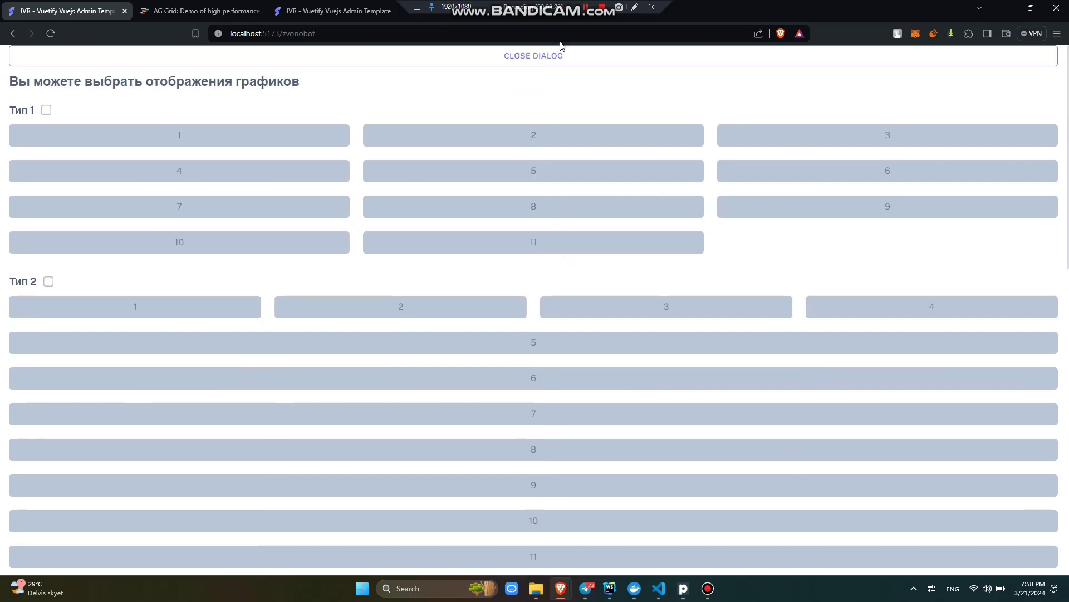
click(561, 56)
scroll(629, 319, down, 2)
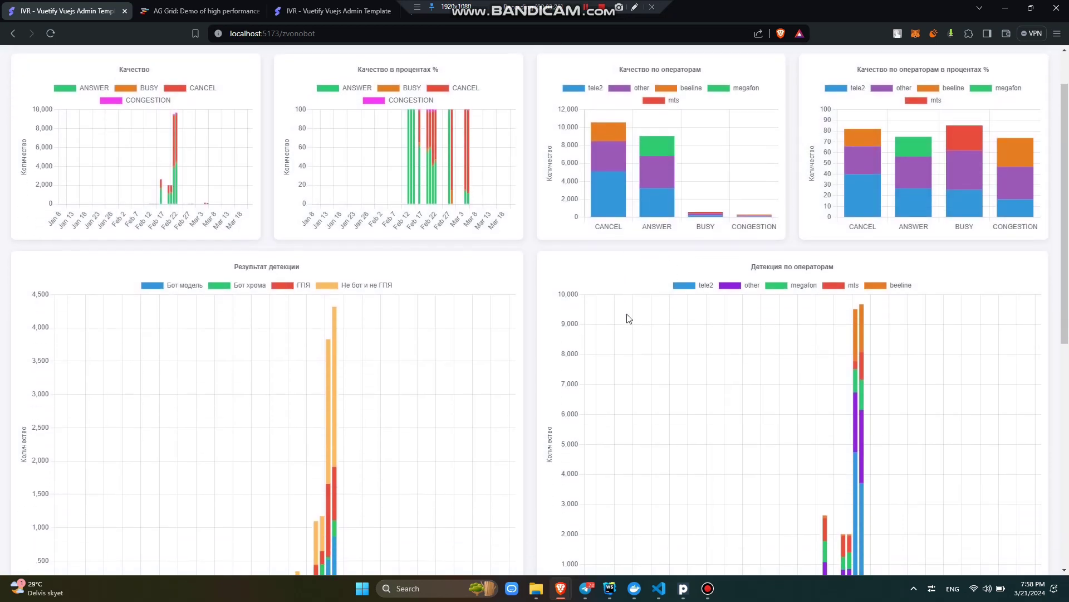
scroll(629, 318, down, 8)
scroll(629, 318, up, 10)
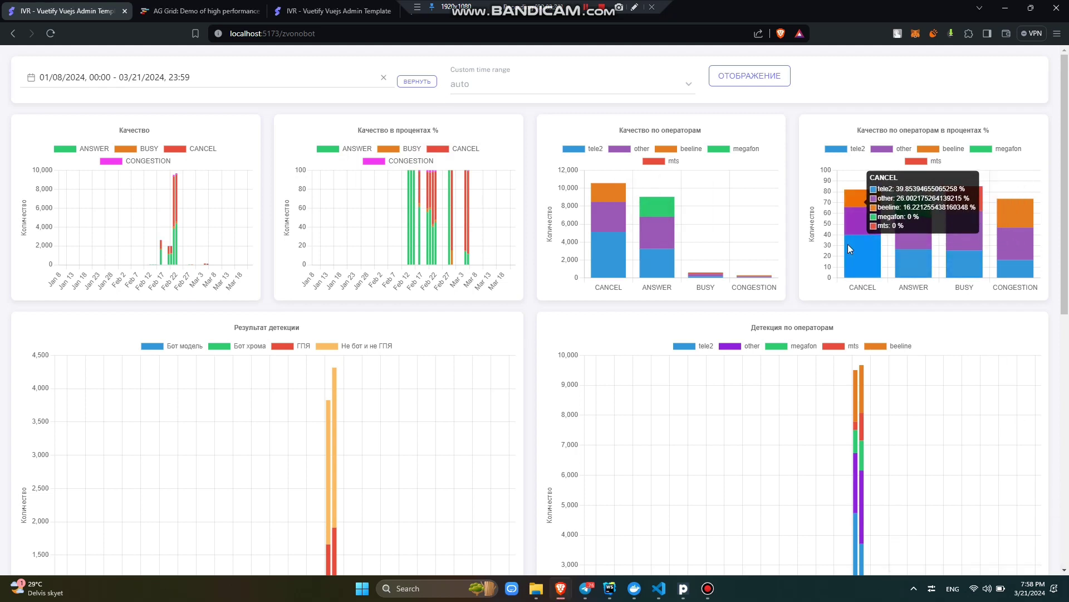
- Clear the custom date range and pick the За последние 90 дней preset
click(388, 79)
click(313, 80)
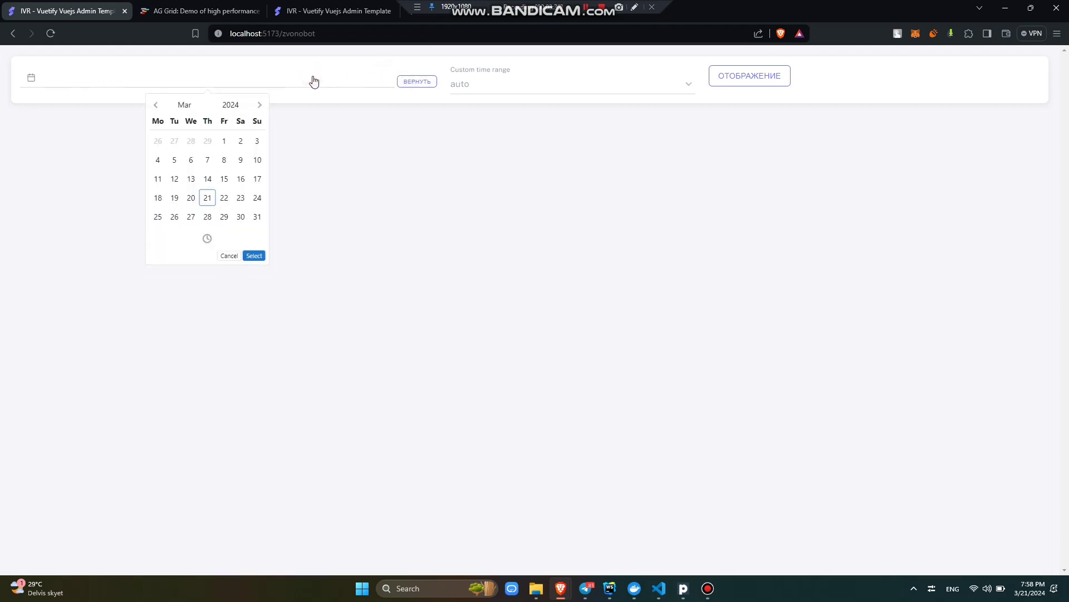
click(418, 81)
click(305, 84)
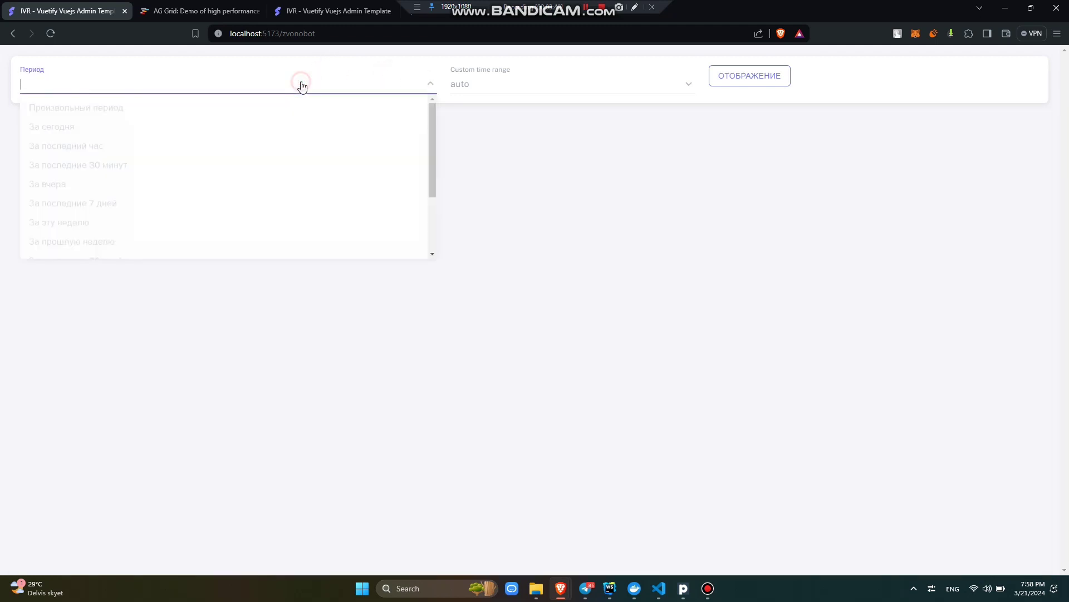
scroll(228, 222, down, 3)
click(144, 231)
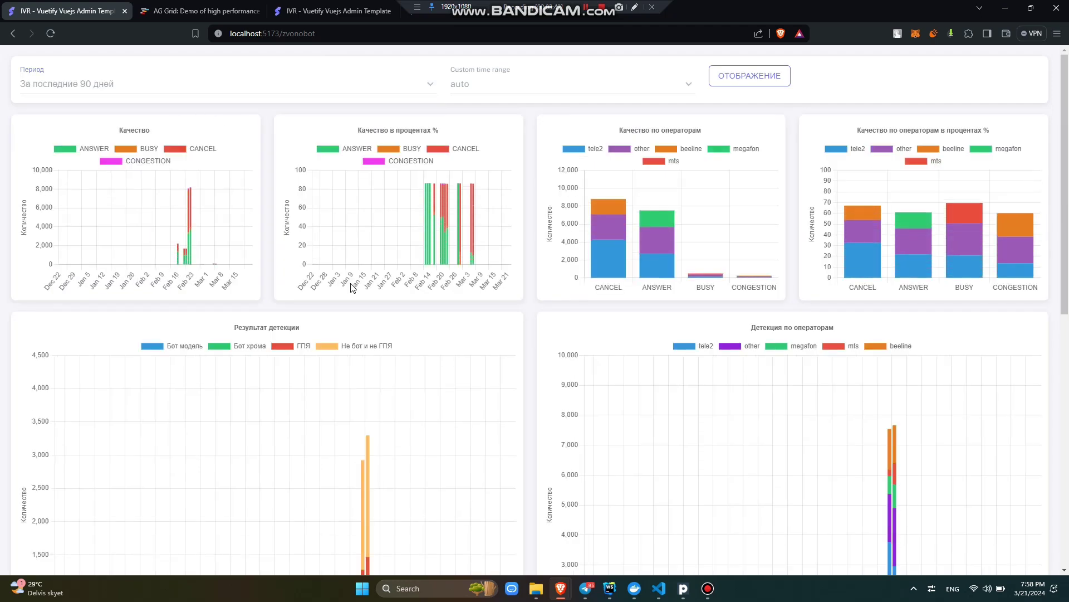
scroll(333, 369, down, 5)
scroll(333, 369, down, 3)
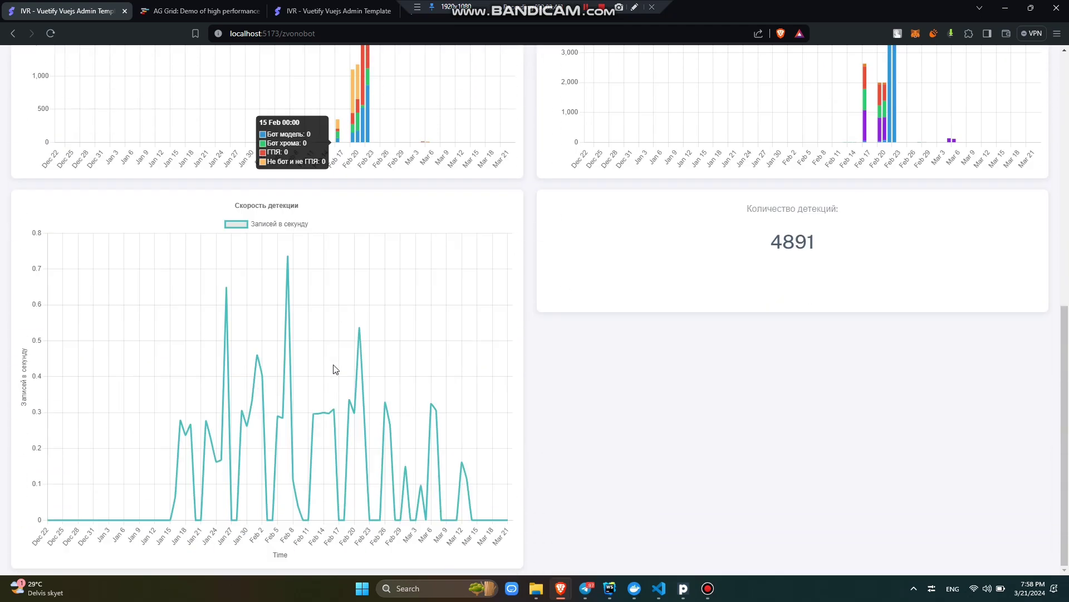
scroll(333, 369, up, 3)
scroll(333, 368, up, 5)
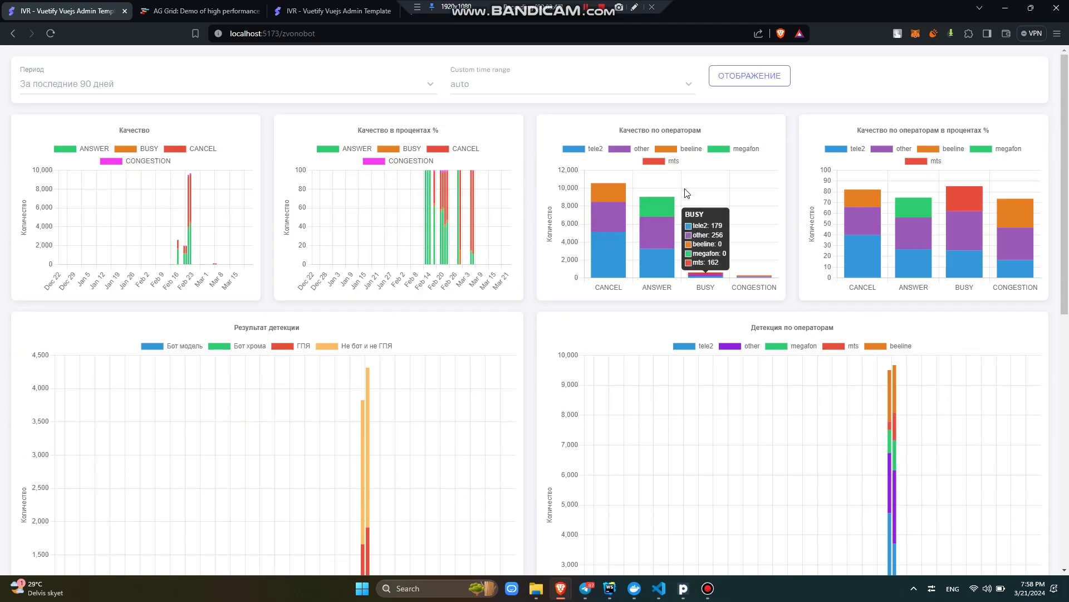
- In VS Code, review index.js routes and ElasticCharts.js trunk getters, then open ChartColors.js
key(alt+Tab)
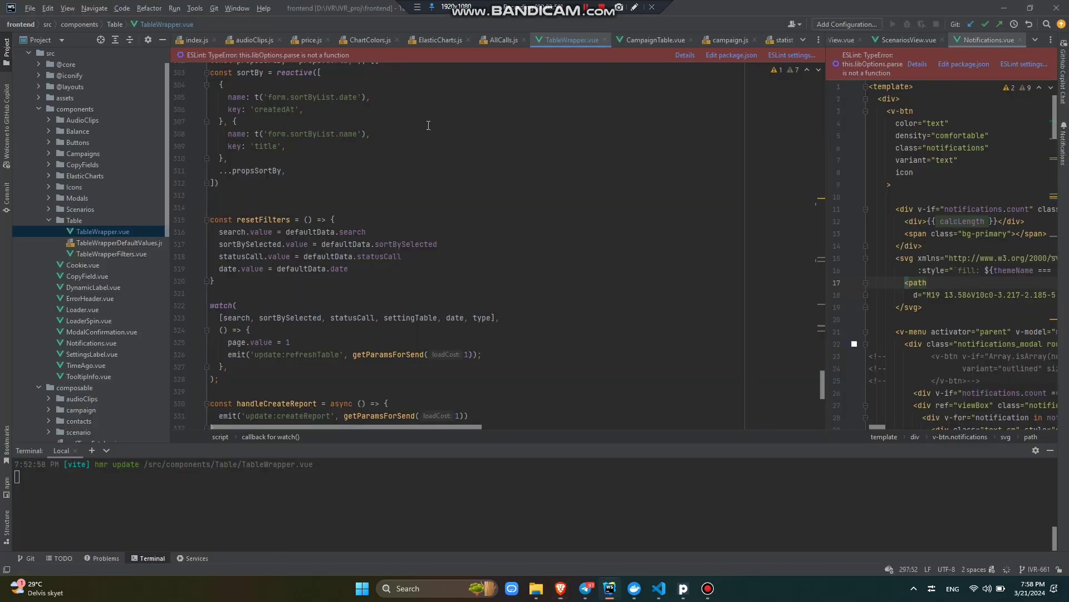
key(alt+Tab)
key(Tab)
key(Tab)
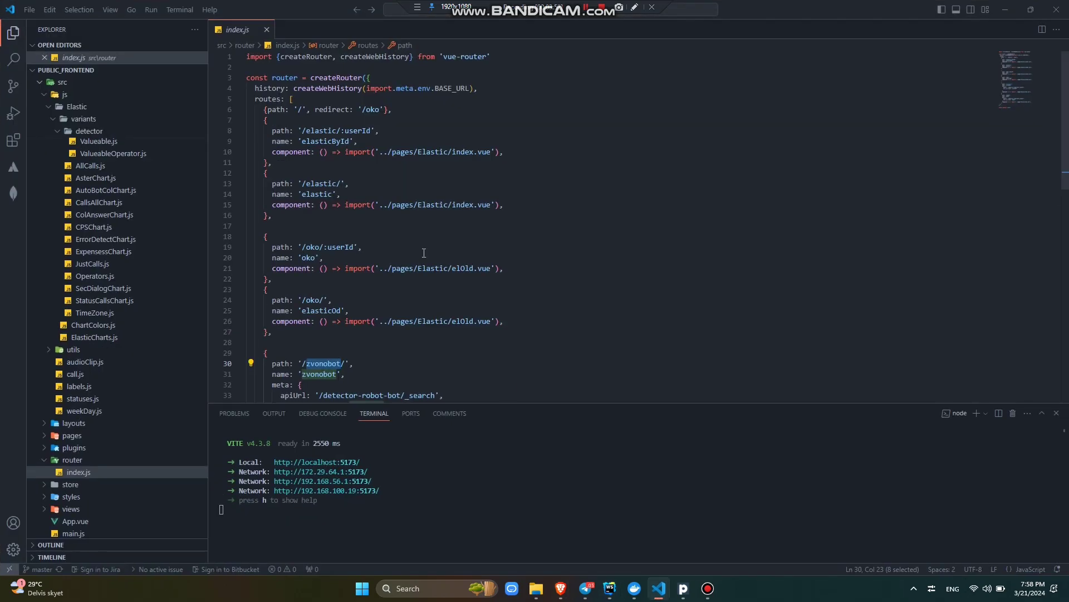
click(424, 253)
scroll(123, 363, up, 1)
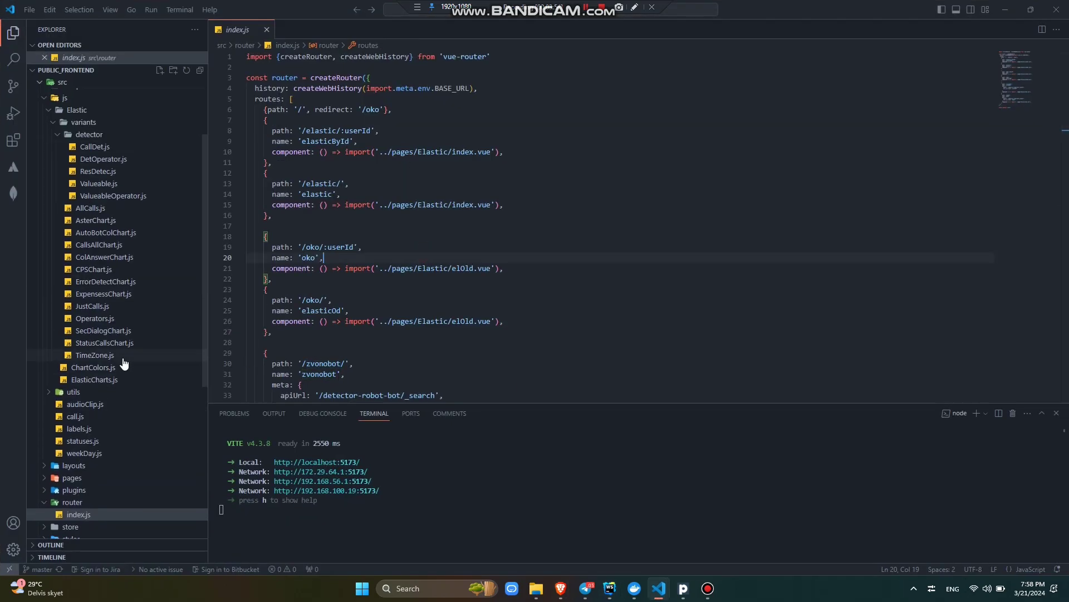
click(94, 378)
scroll(427, 221, down, 2)
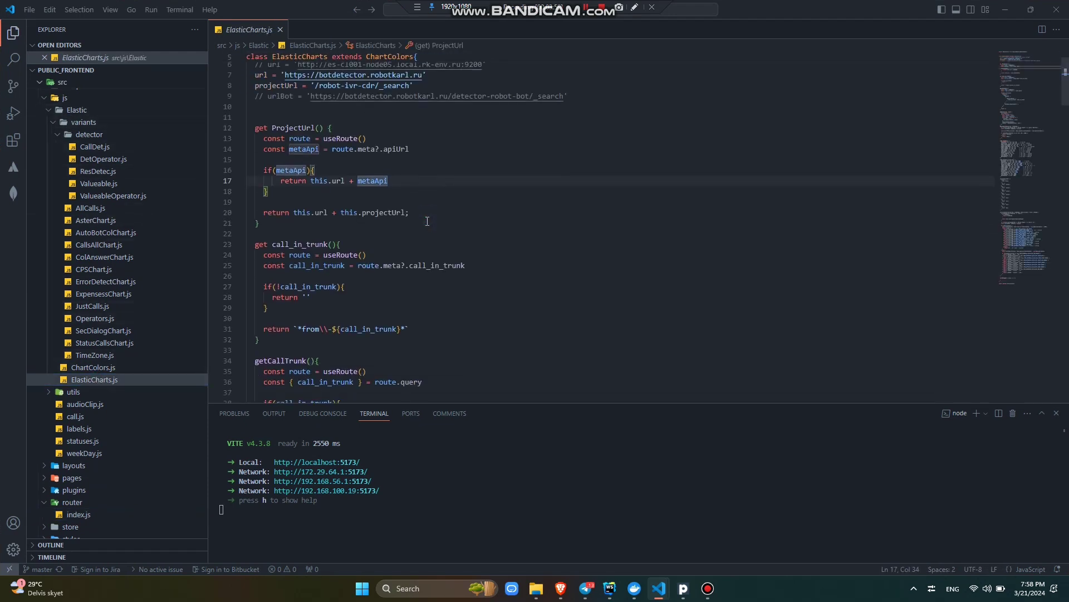
click(427, 220)
scroll(428, 221, down, 1)
scroll(426, 220, down, 2)
scroll(323, 221, down, 1)
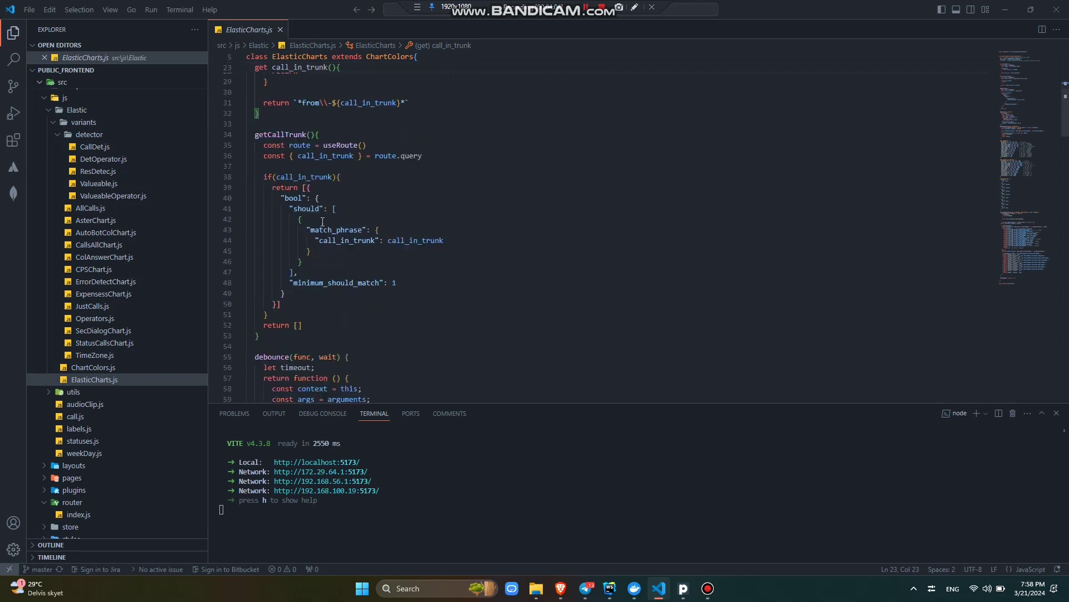
scroll(321, 225, down, 3)
scroll(321, 225, down, 2)
scroll(321, 224, down, 2)
scroll(323, 222, down, 3)
scroll(322, 223, down, 3)
scroll(323, 223, down, 3)
scroll(323, 222, down, 2)
scroll(322, 223, down, 3)
scroll(323, 222, down, 3)
scroll(323, 222, down, 3)
scroll(322, 223, down, 2)
scroll(324, 223, down, 5)
scroll(323, 223, down, 3)
scroll(323, 222, up, 10)
scroll(322, 222, up, 12)
scroll(323, 222, up, 5)
click(109, 368)
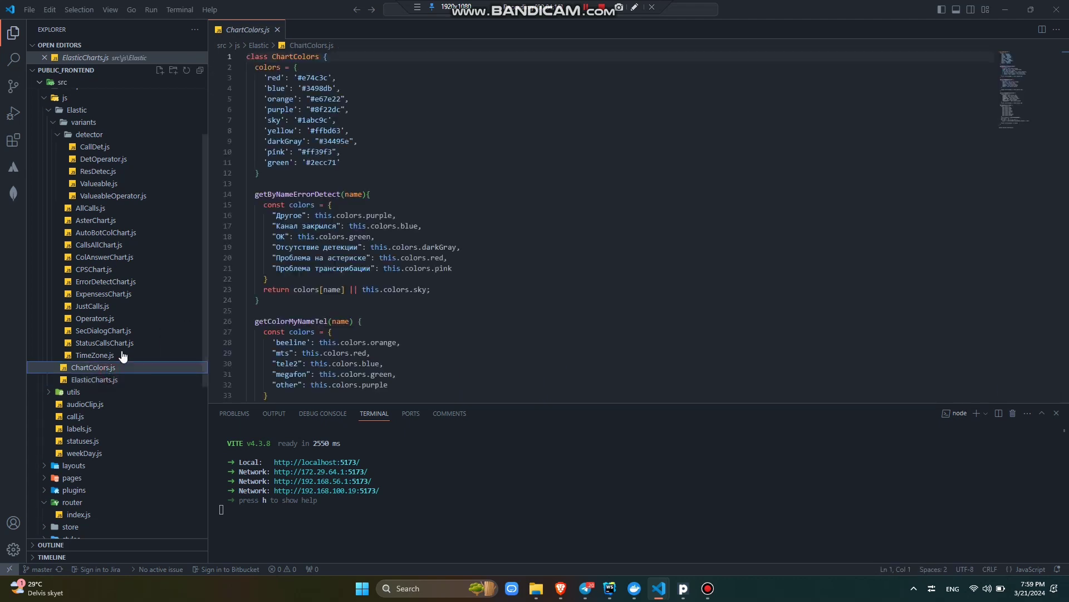
- Browse ExpensessChart.js, CallDet.js and ResDetec.js
click(151, 294)
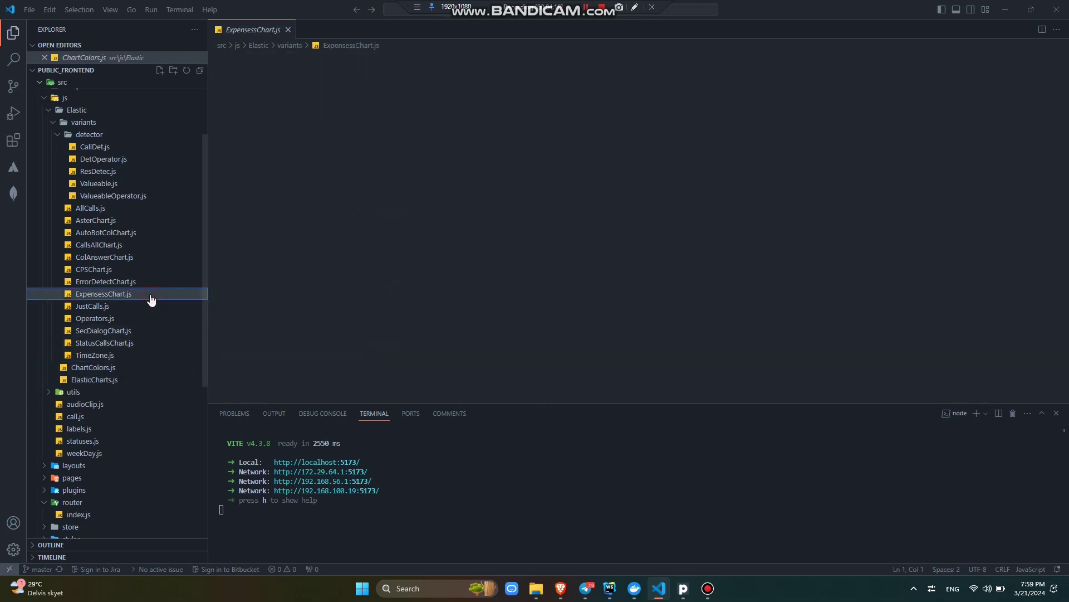
click(94, 147)
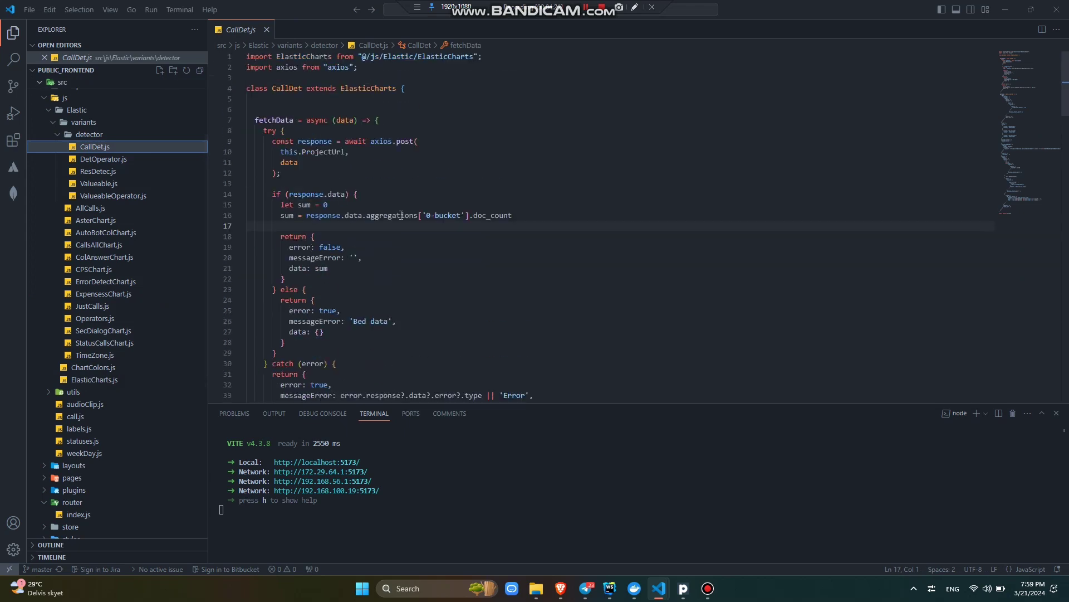
click(98, 171)
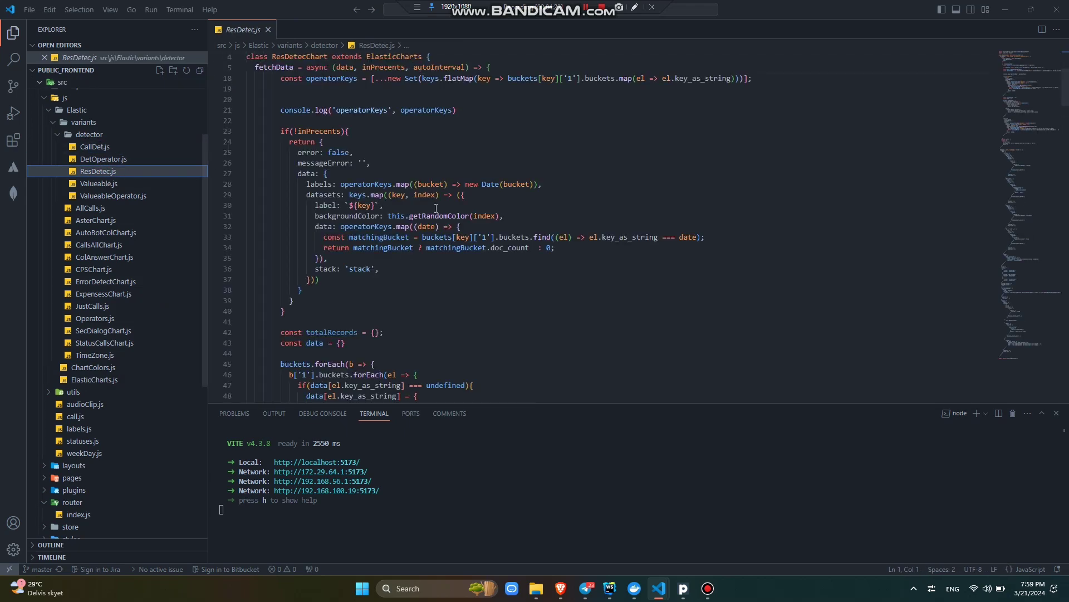
scroll(438, 209, down, 5)
scroll(438, 209, down, 5)
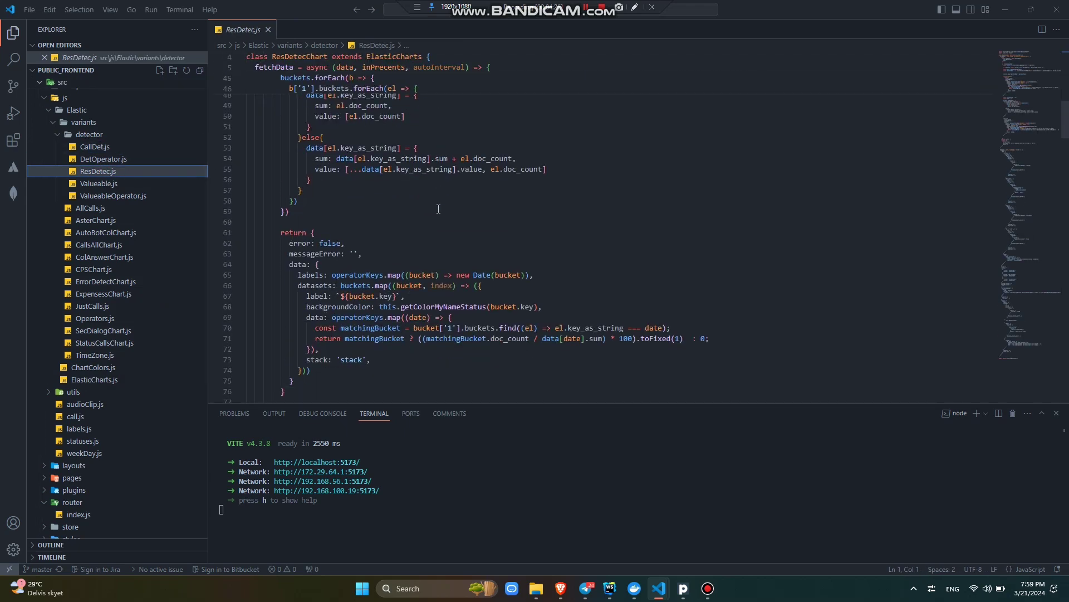
scroll(438, 208, up, 12)
scroll(437, 209, down, 5)
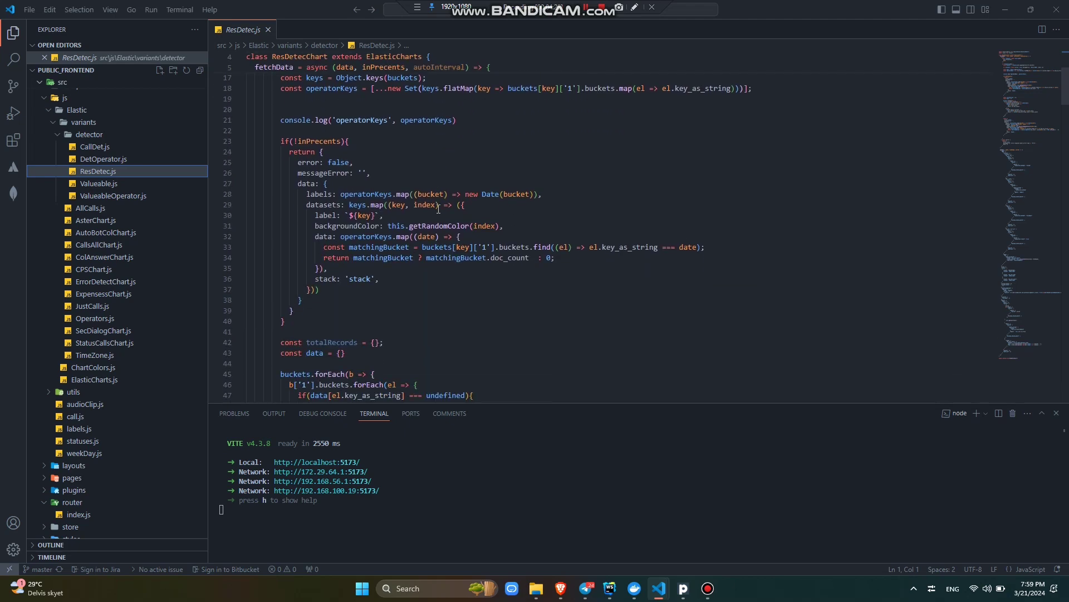
- Open Valueable.js and highlight fetchData, its guard condition, operatorKeys and the false error value
click(99, 184)
scroll(396, 296, down, 5)
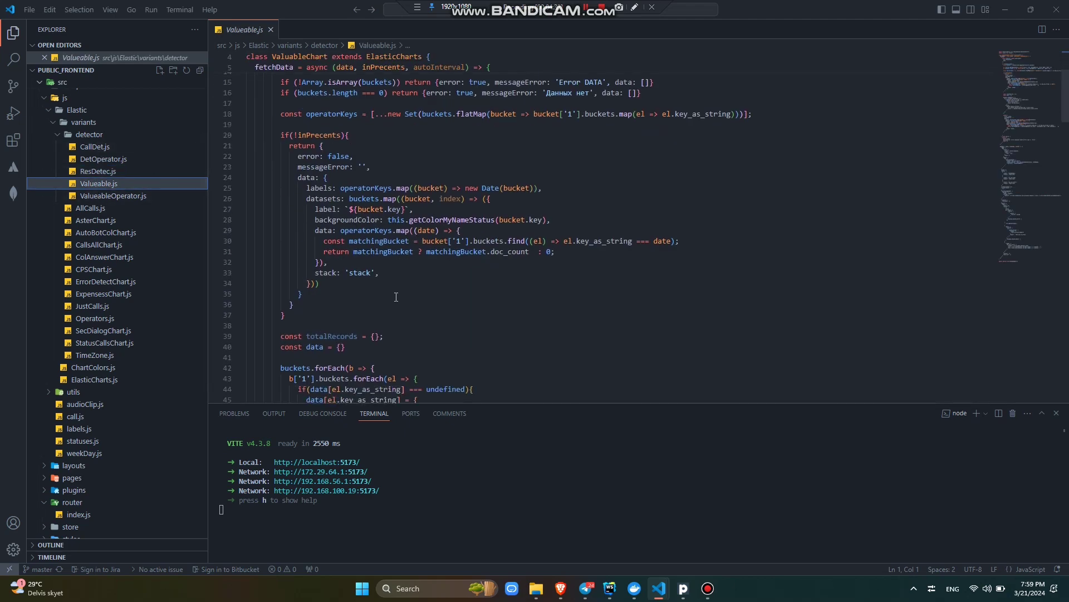
scroll(396, 296, down, 5)
scroll(396, 296, down, 3)
scroll(397, 296, up, 7)
scroll(396, 296, up, 7)
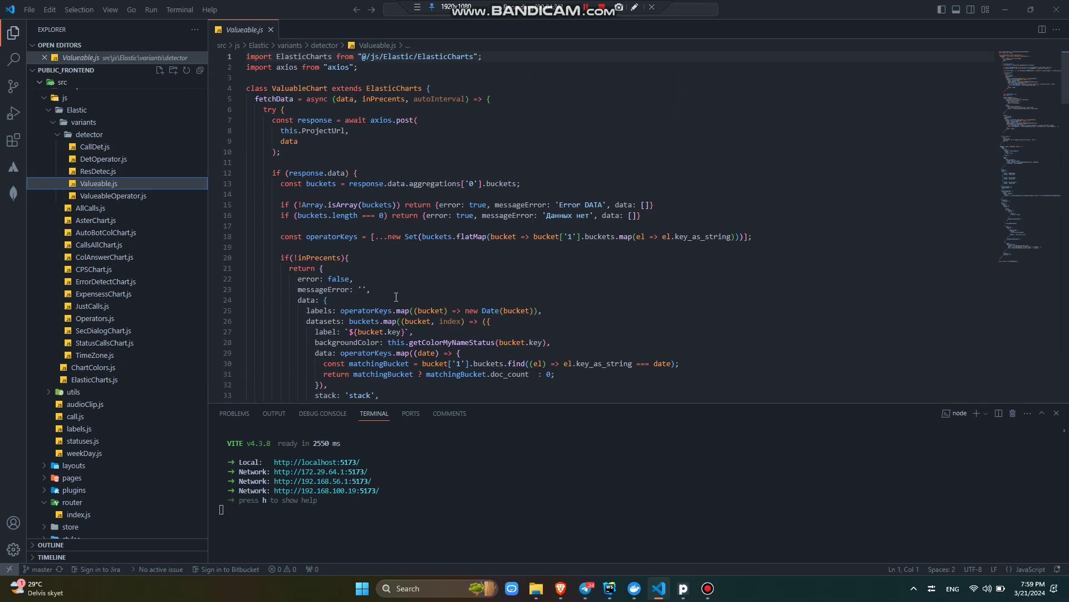
double_click(259, 99)
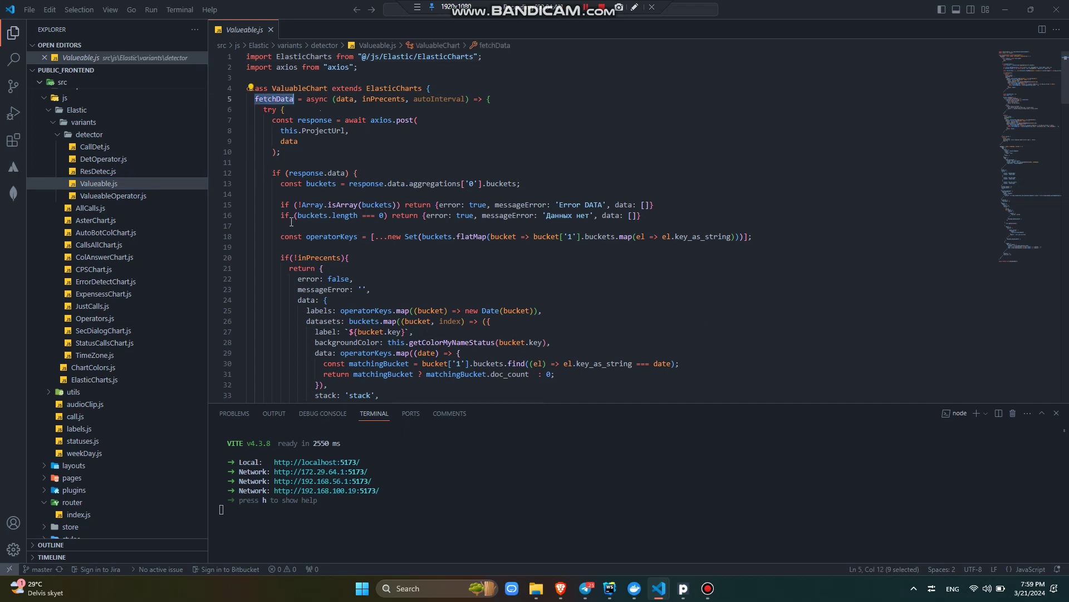
double_click(284, 204)
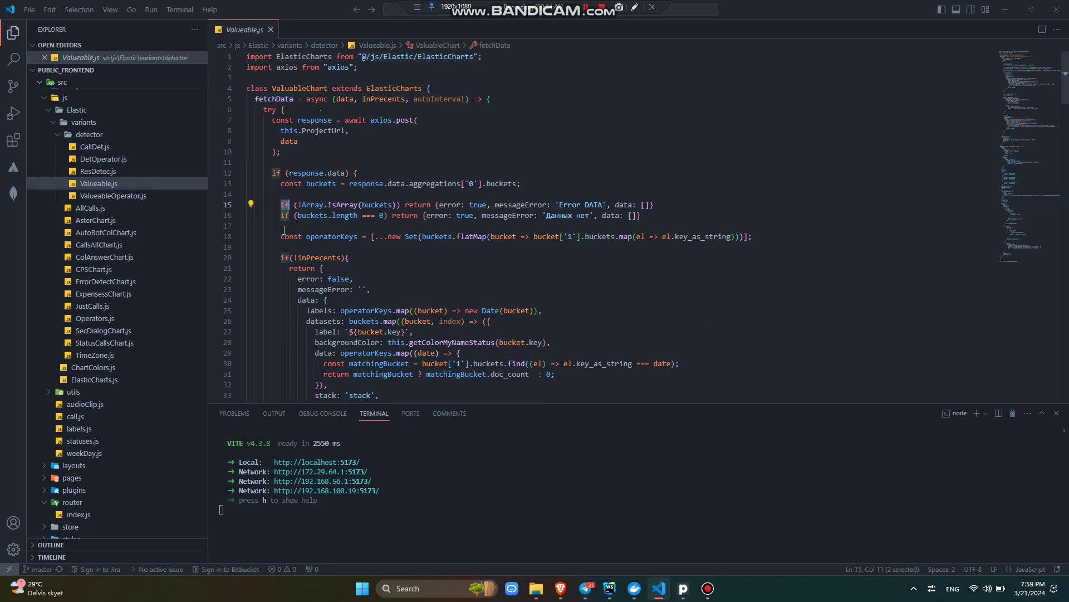
click(328, 237)
scroll(328, 236, down, 1)
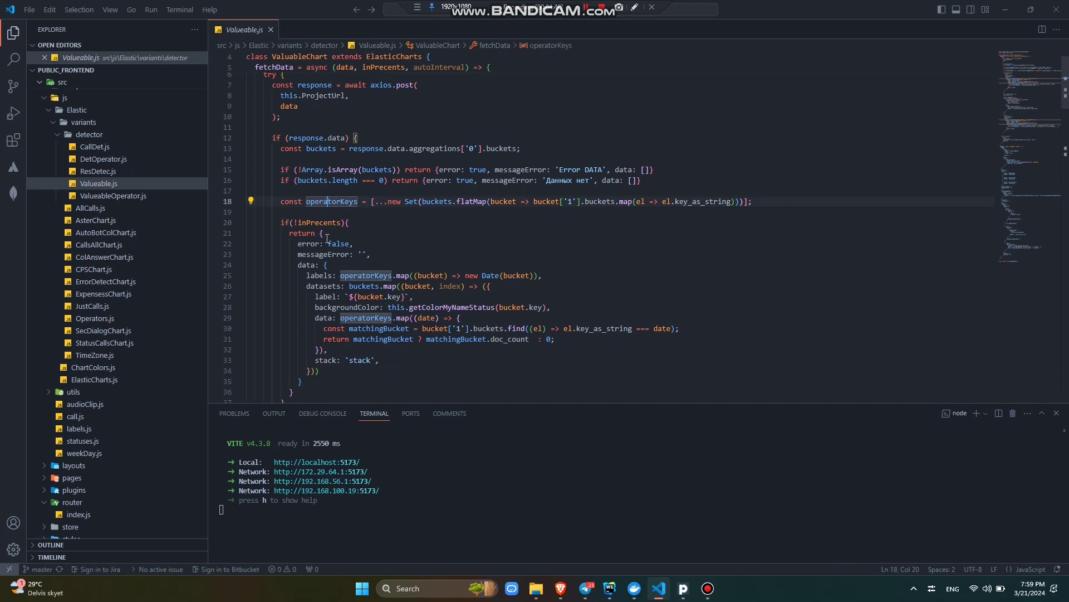
scroll(329, 236, down, 1)
double_click(334, 202)
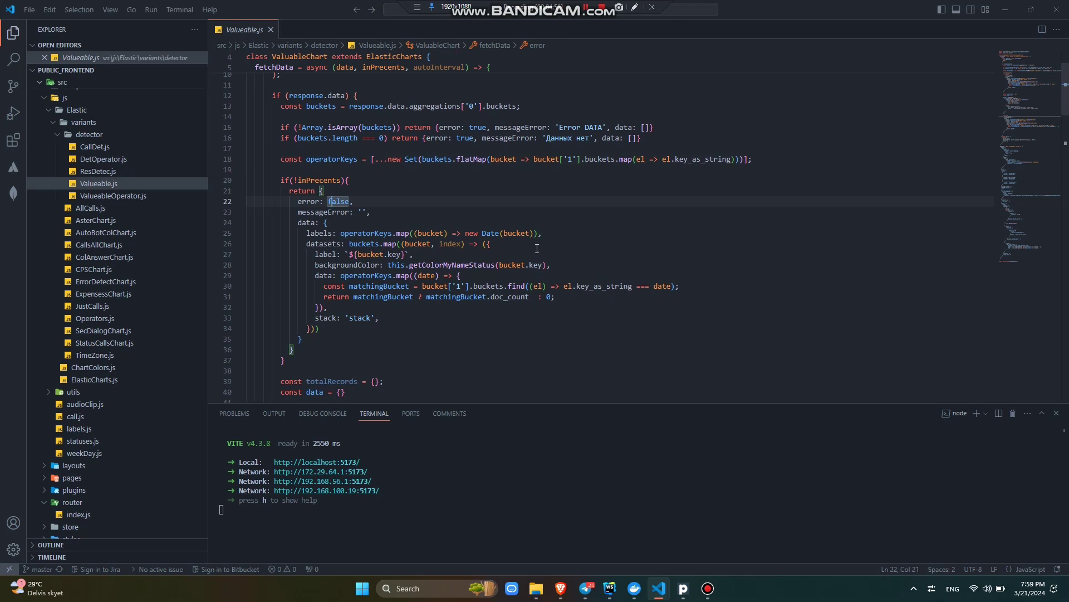
key(alt+Tab)
key(alt+Tab)
key(alt+Tab)
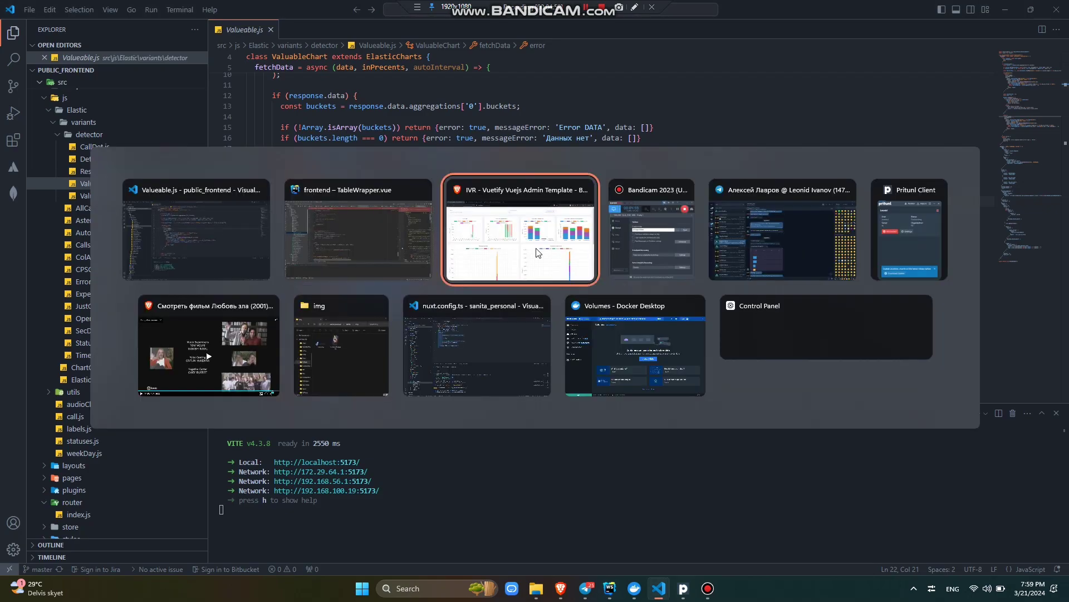
mouse_move(191, 251)
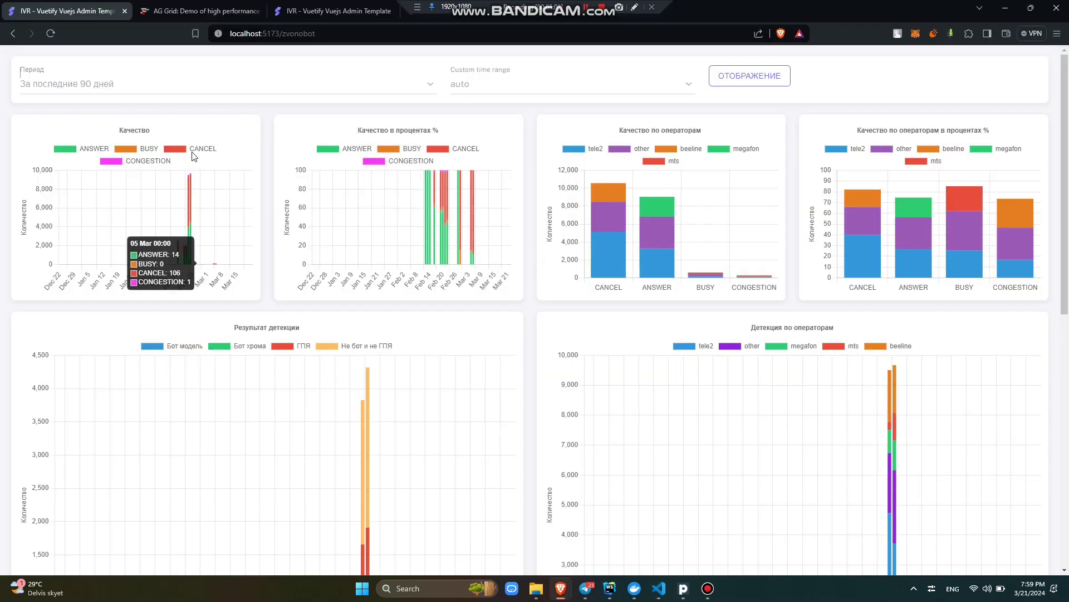
key(alt+Tab)
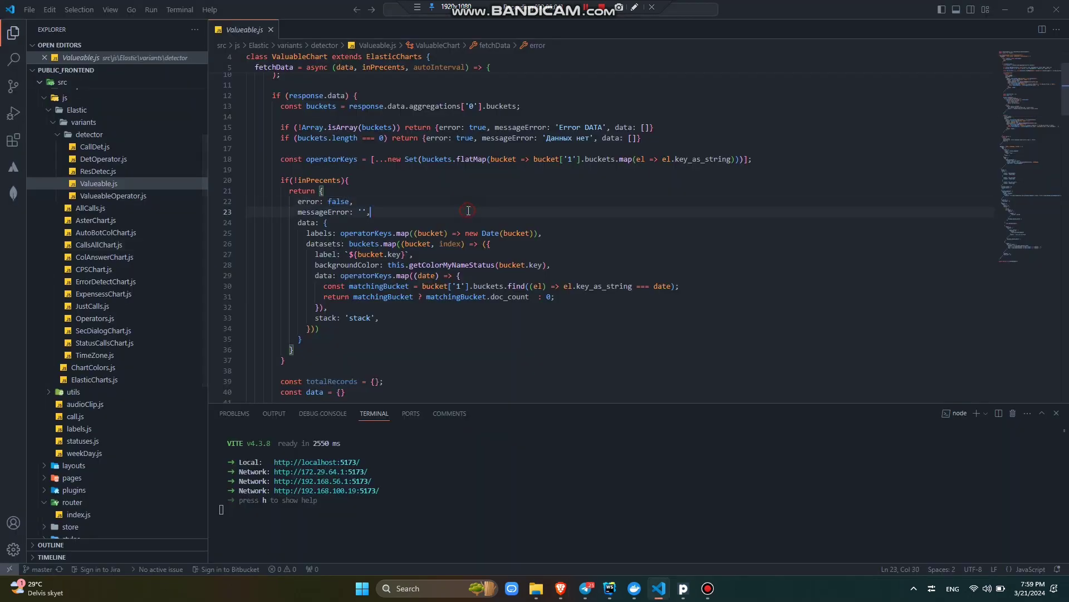
scroll(468, 213, down, 1)
scroll(467, 213, down, 5)
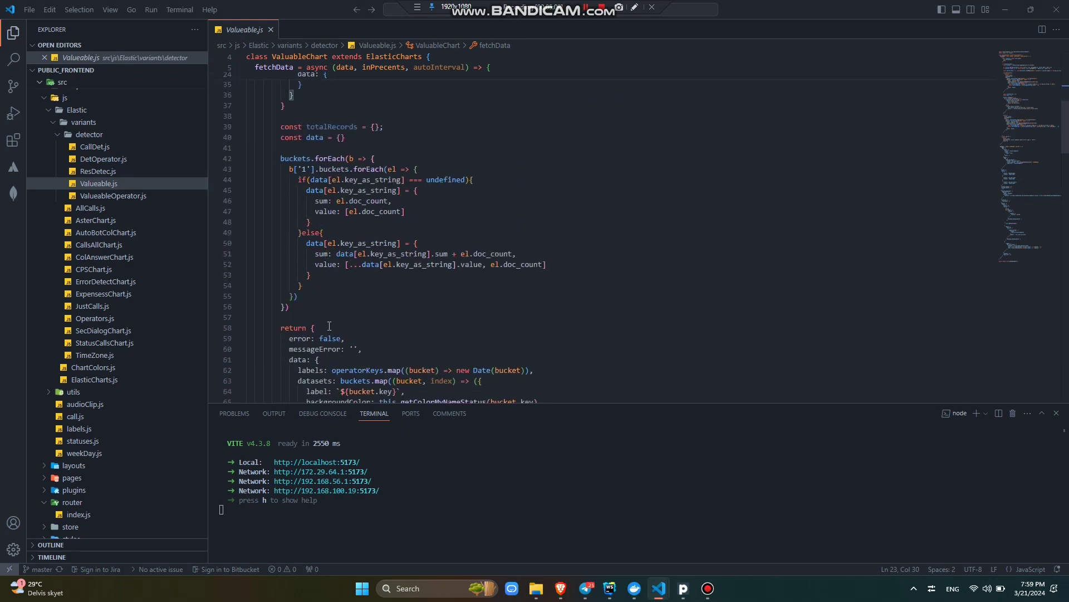
scroll(329, 325, down, 1)
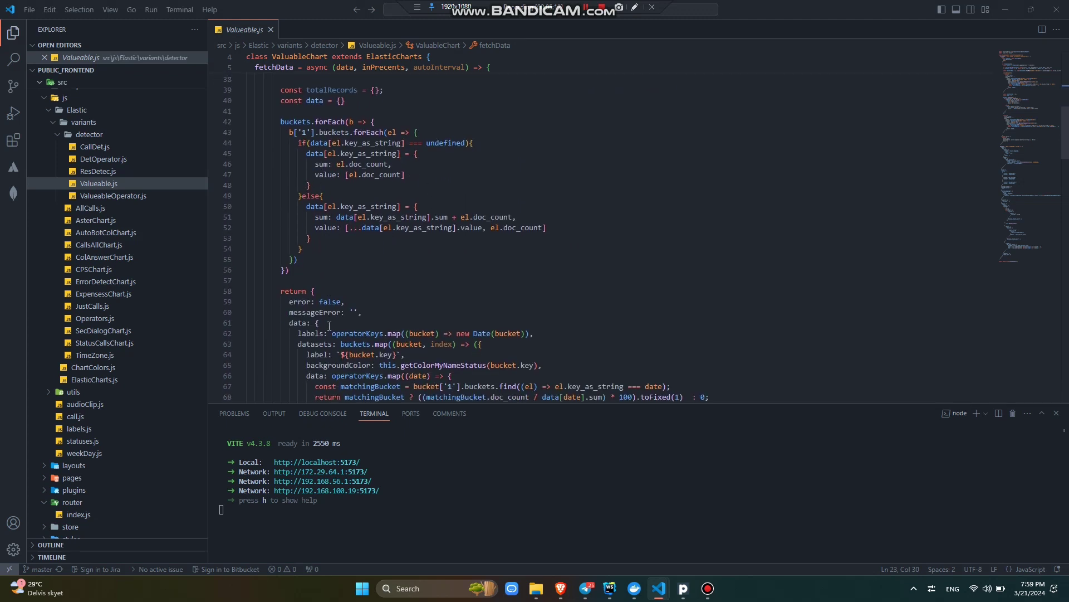
scroll(330, 325, down, 2)
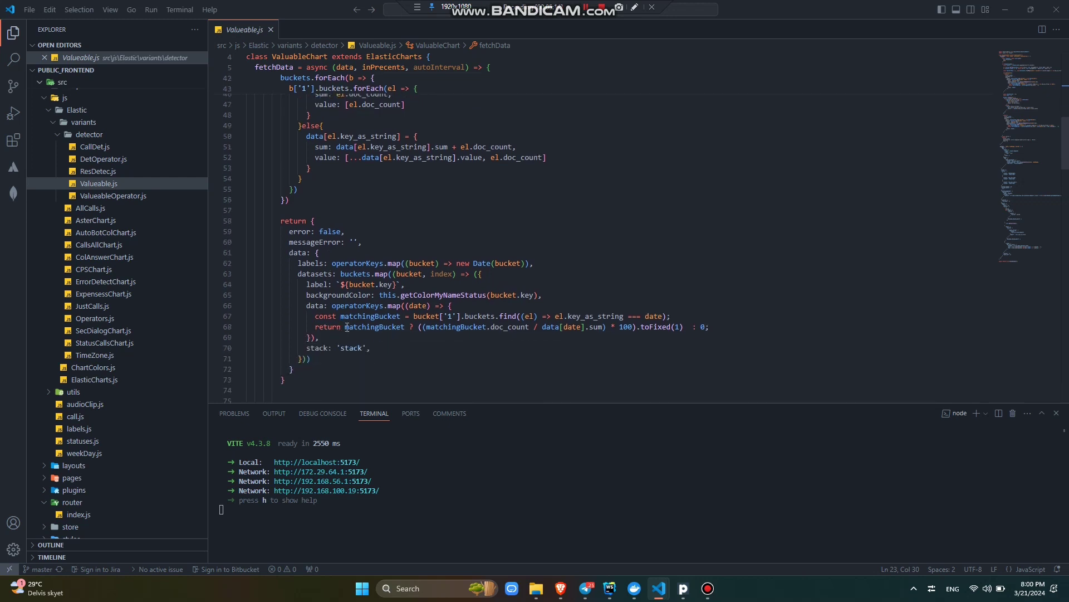
drag(320, 338, 301, 306)
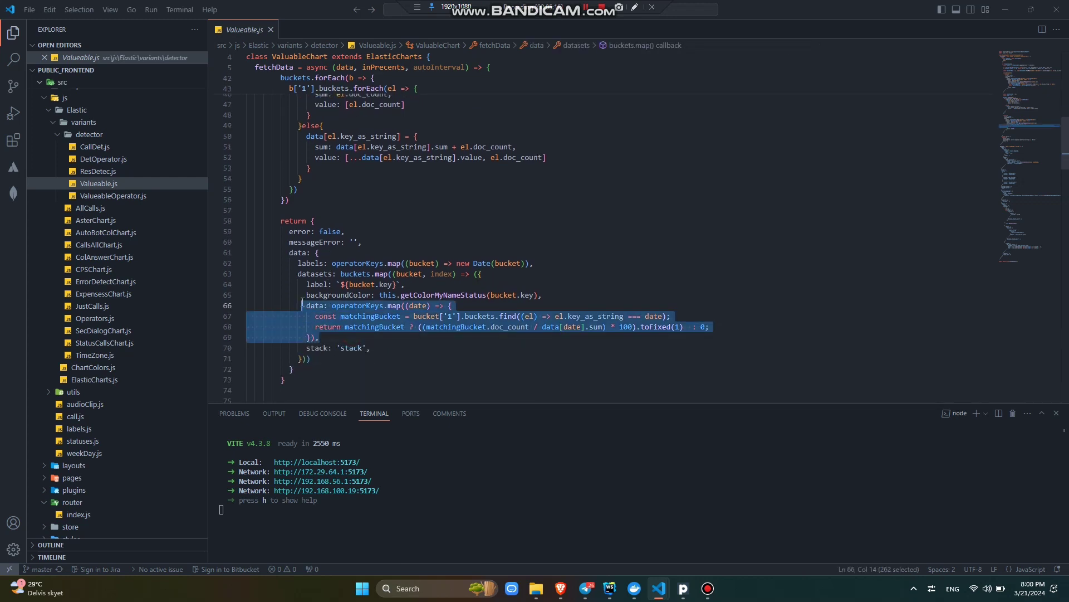
click(534, 315)
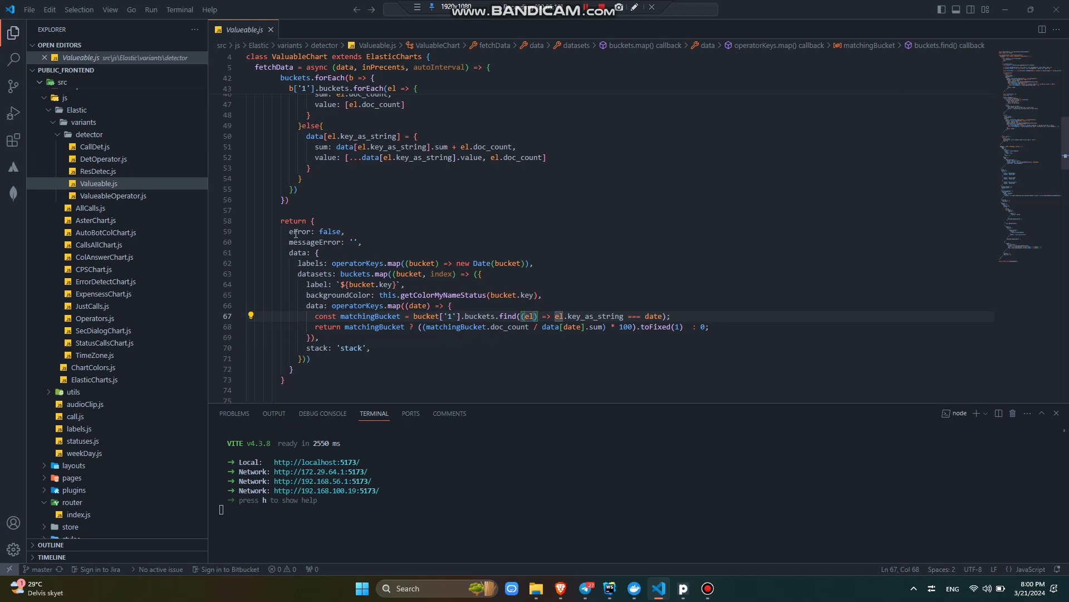
scroll(296, 232, down, 3)
scroll(296, 232, down, 3)
scroll(296, 233, down, 3)
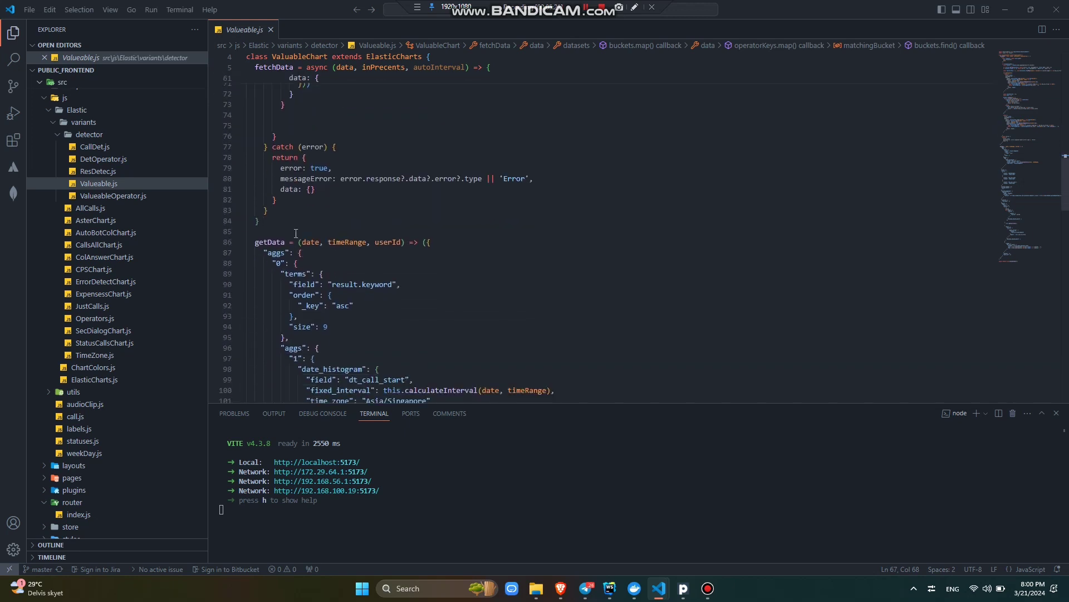
scroll(296, 232, down, 2)
scroll(295, 232, down, 1)
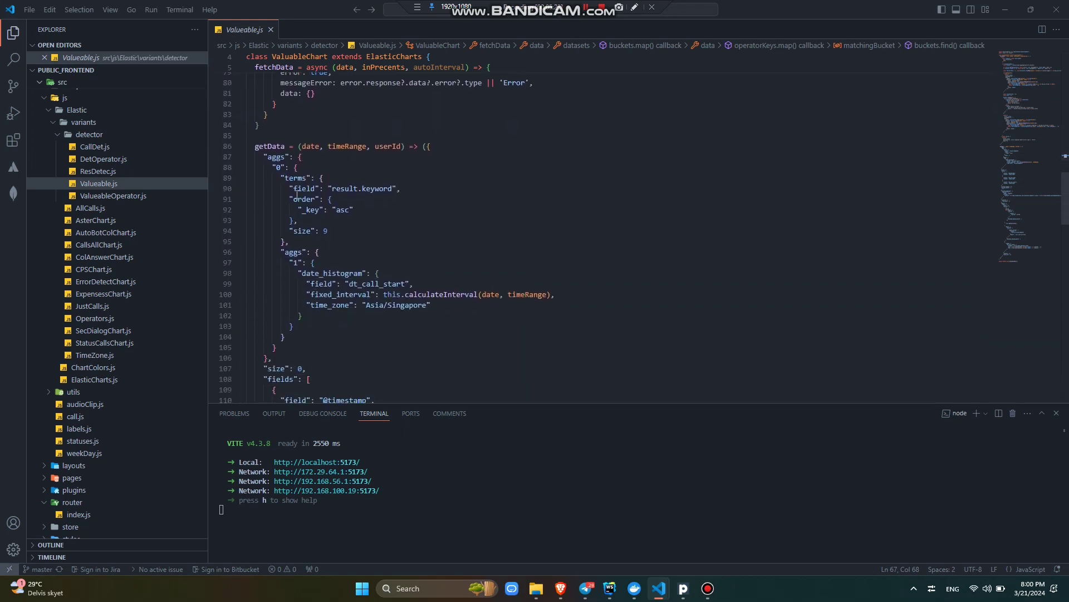
- Highlight Valueable.js's getData method, then collapse the js folder in the Explorer
double_click(265, 148)
scroll(383, 291, down, 4)
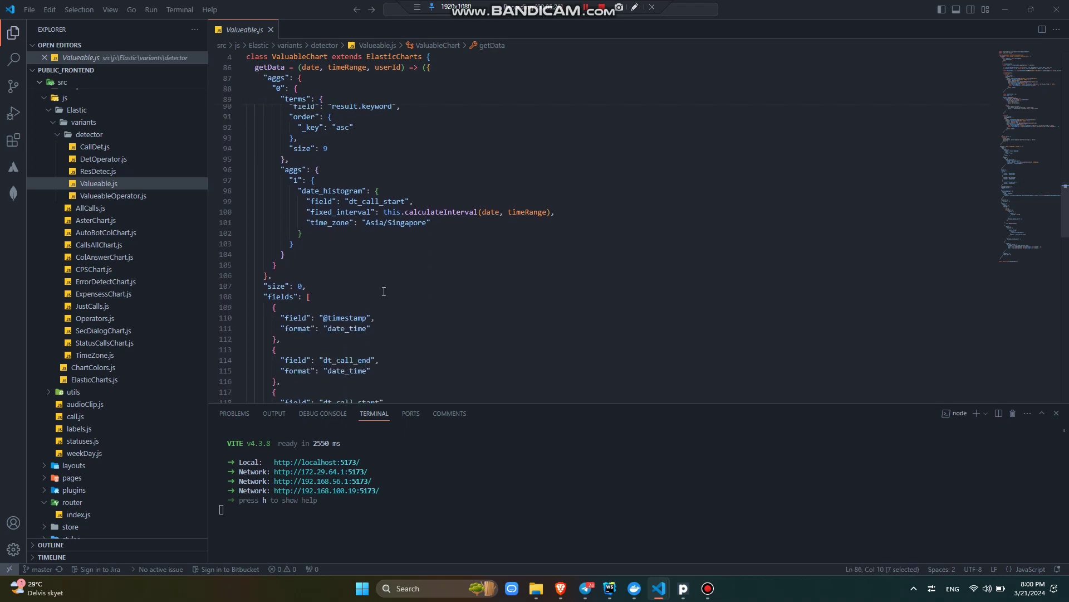
scroll(383, 291, down, 4)
scroll(383, 290, down, 3)
scroll(383, 291, down, 3)
scroll(383, 290, down, 3)
scroll(384, 291, down, 2)
scroll(383, 291, down, 3)
scroll(384, 291, down, 3)
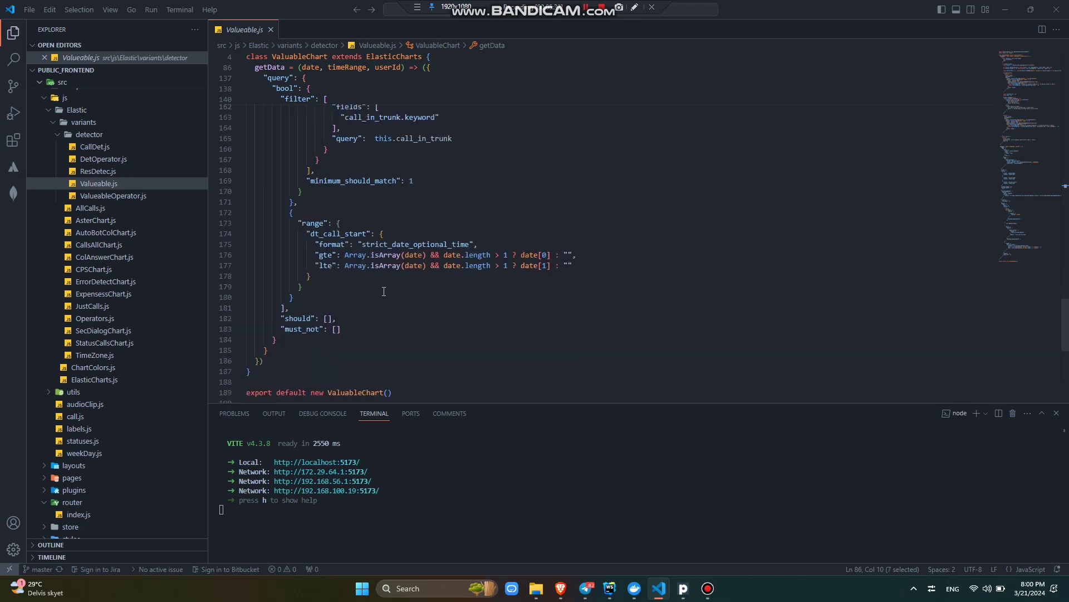
scroll(384, 290, down, 4)
scroll(383, 291, up, 5)
scroll(384, 291, up, 5)
scroll(384, 290, up, 5)
click(59, 98)
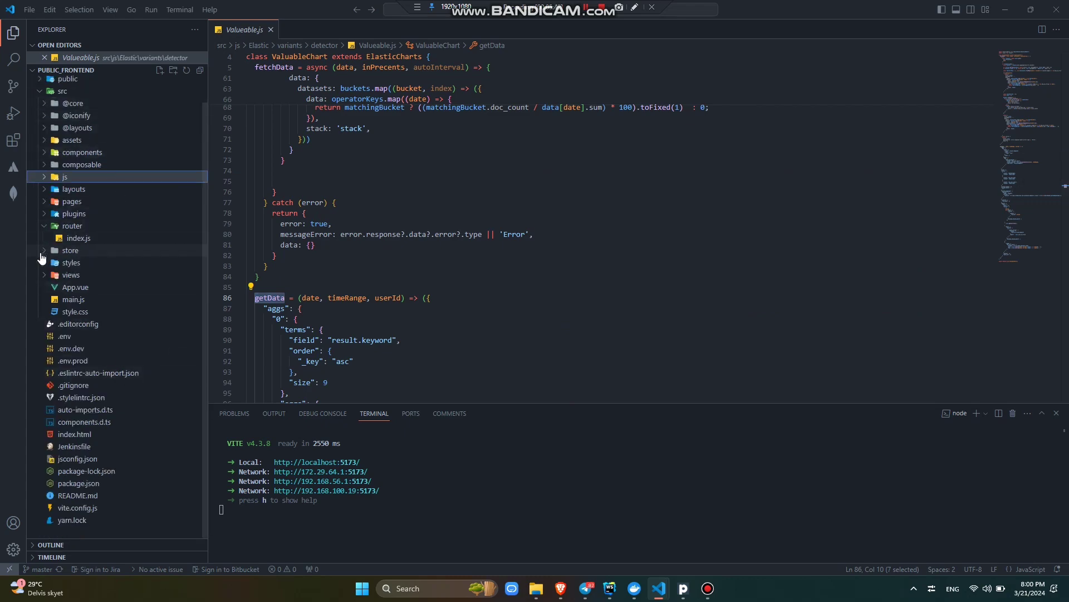
- Back in WebStorm, collapse the Table folder, then open store/audioClips.js and package.json
key(alt+Tab)
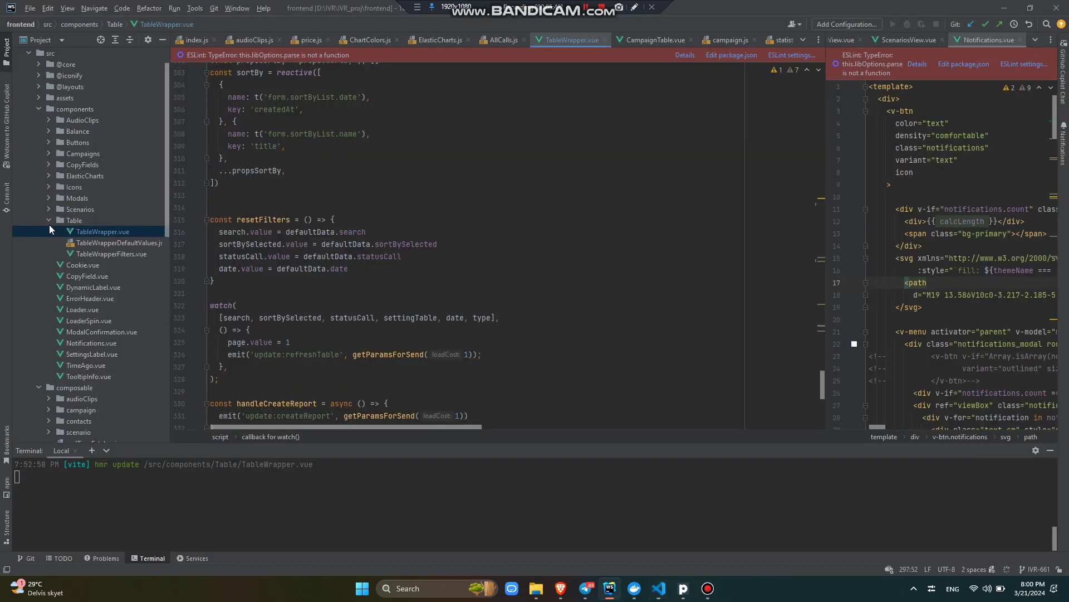
click(50, 220)
scroll(50, 220, down, 5)
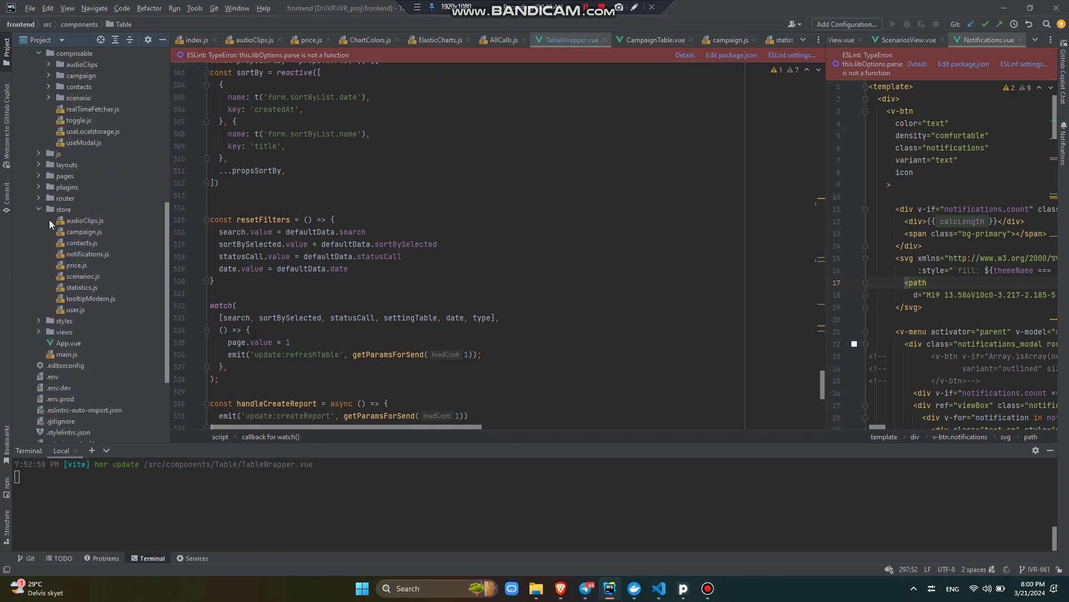
click(99, 218)
double_click(101, 220)
scroll(333, 178, up, 1)
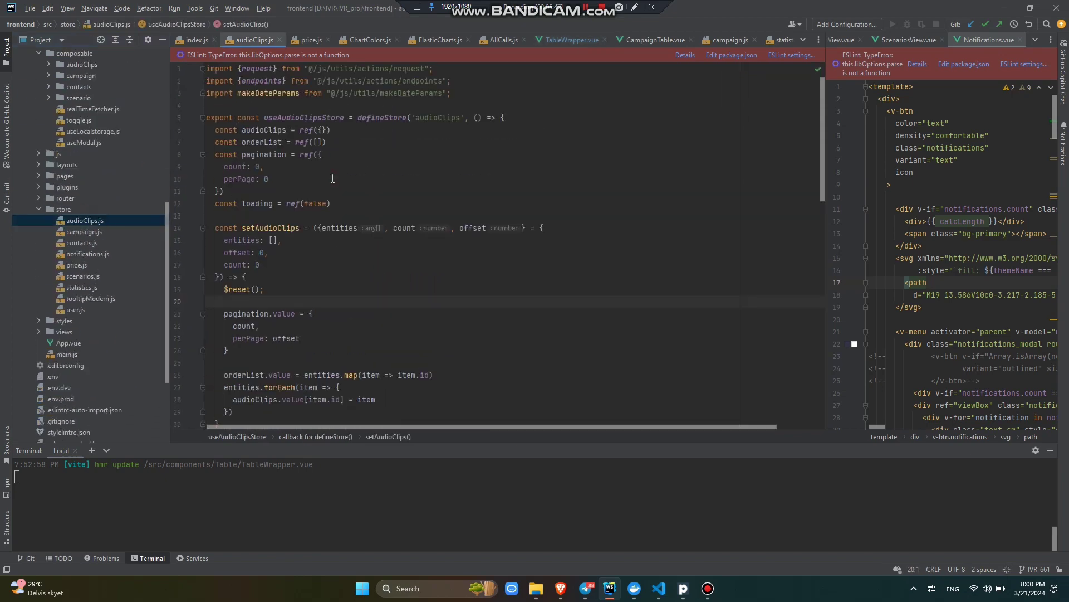
scroll(333, 177, down, 5)
scroll(333, 179, down, 5)
scroll(332, 178, down, 4)
scroll(333, 178, down, 3)
scroll(97, 304, down, 5)
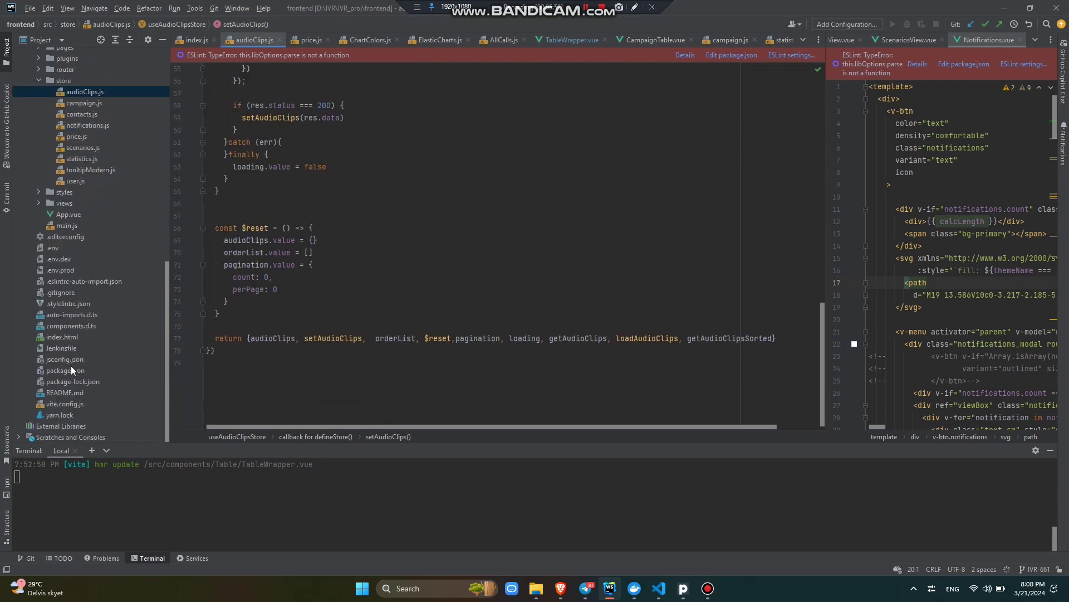
double_click(68, 370)
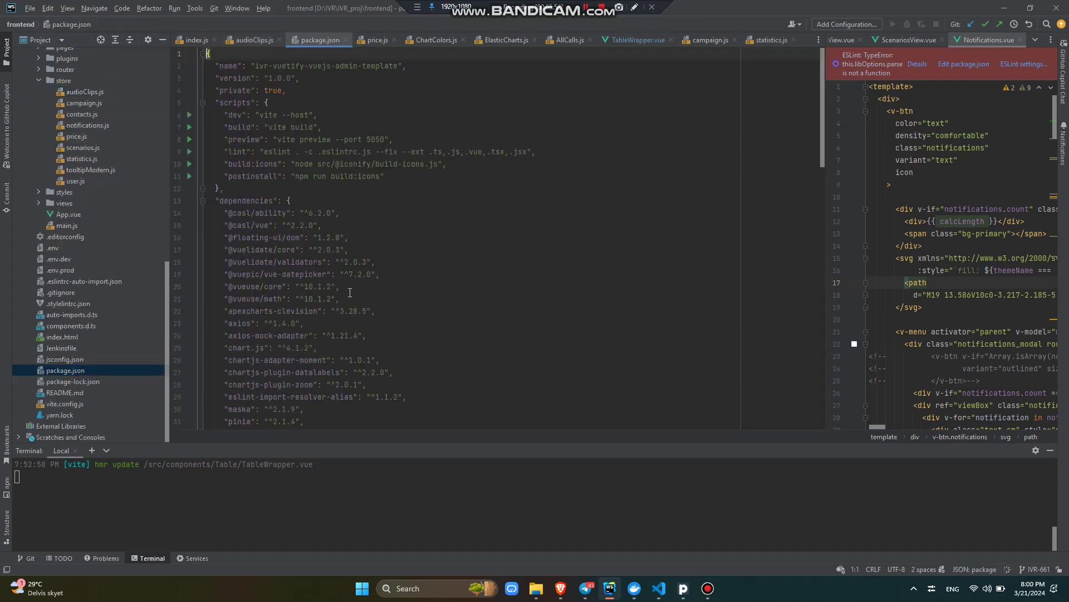
scroll(351, 292, down, 3)
scroll(351, 293, down, 3)
scroll(351, 293, down, 2)
scroll(351, 293, down, 2)
scroll(352, 291, down, 4)
scroll(351, 290, down, 4)
scroll(351, 292, down, 4)
scroll(350, 293, up, 15)
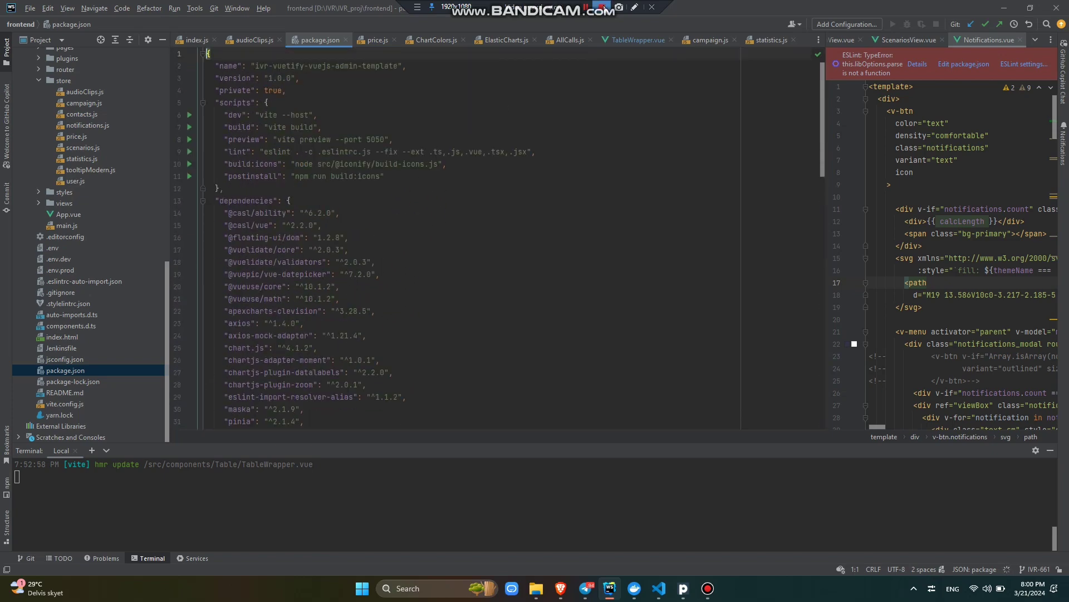